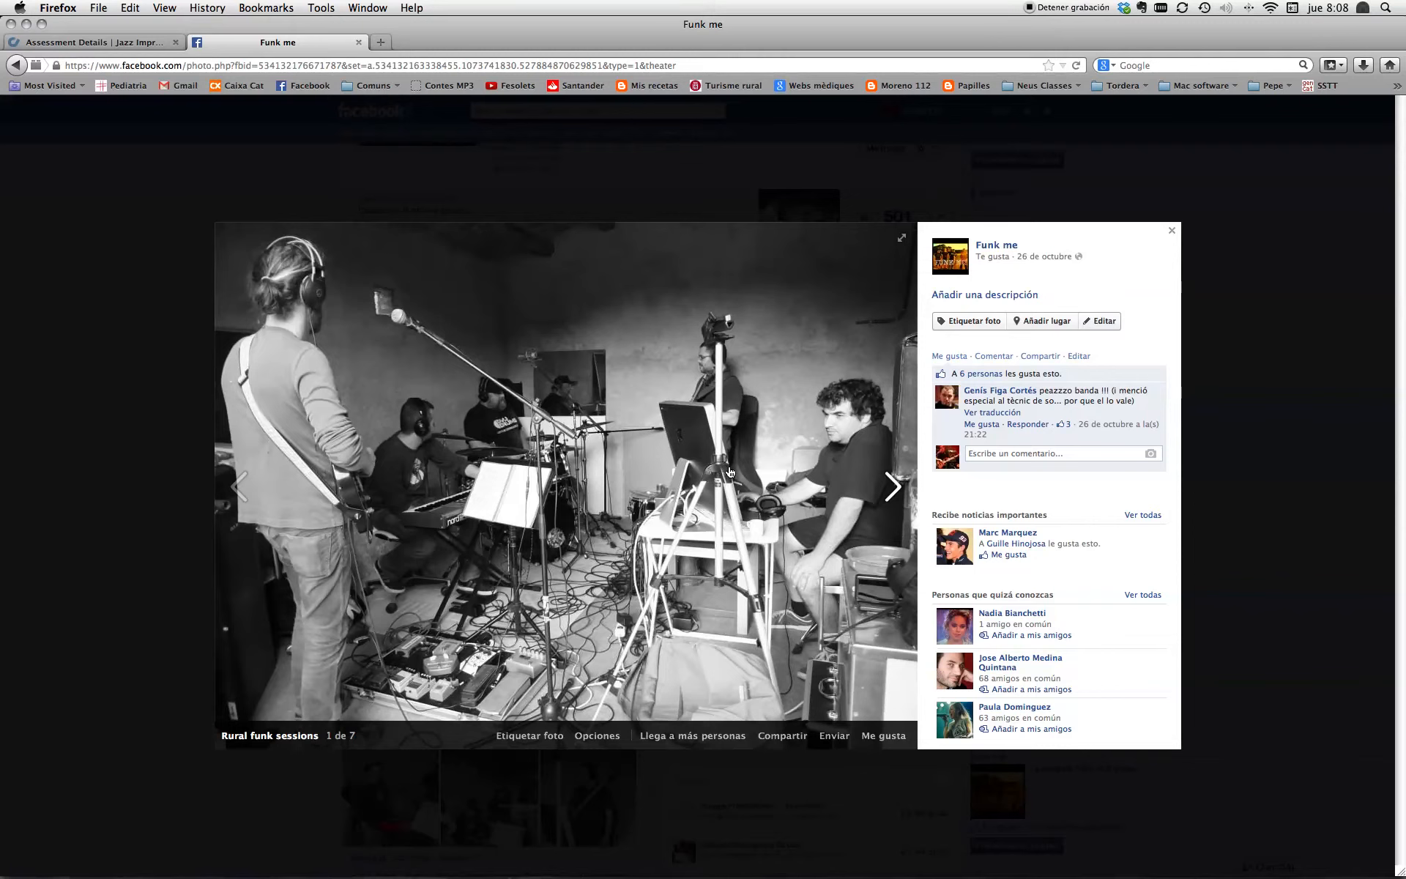
Step: Switch to Finder and enlarge the "250 bpm INSTRUMENTAL" window so all its WAV files fit with extra room
key(super+Tab)
key(super+Tab)
key(super+Tab)
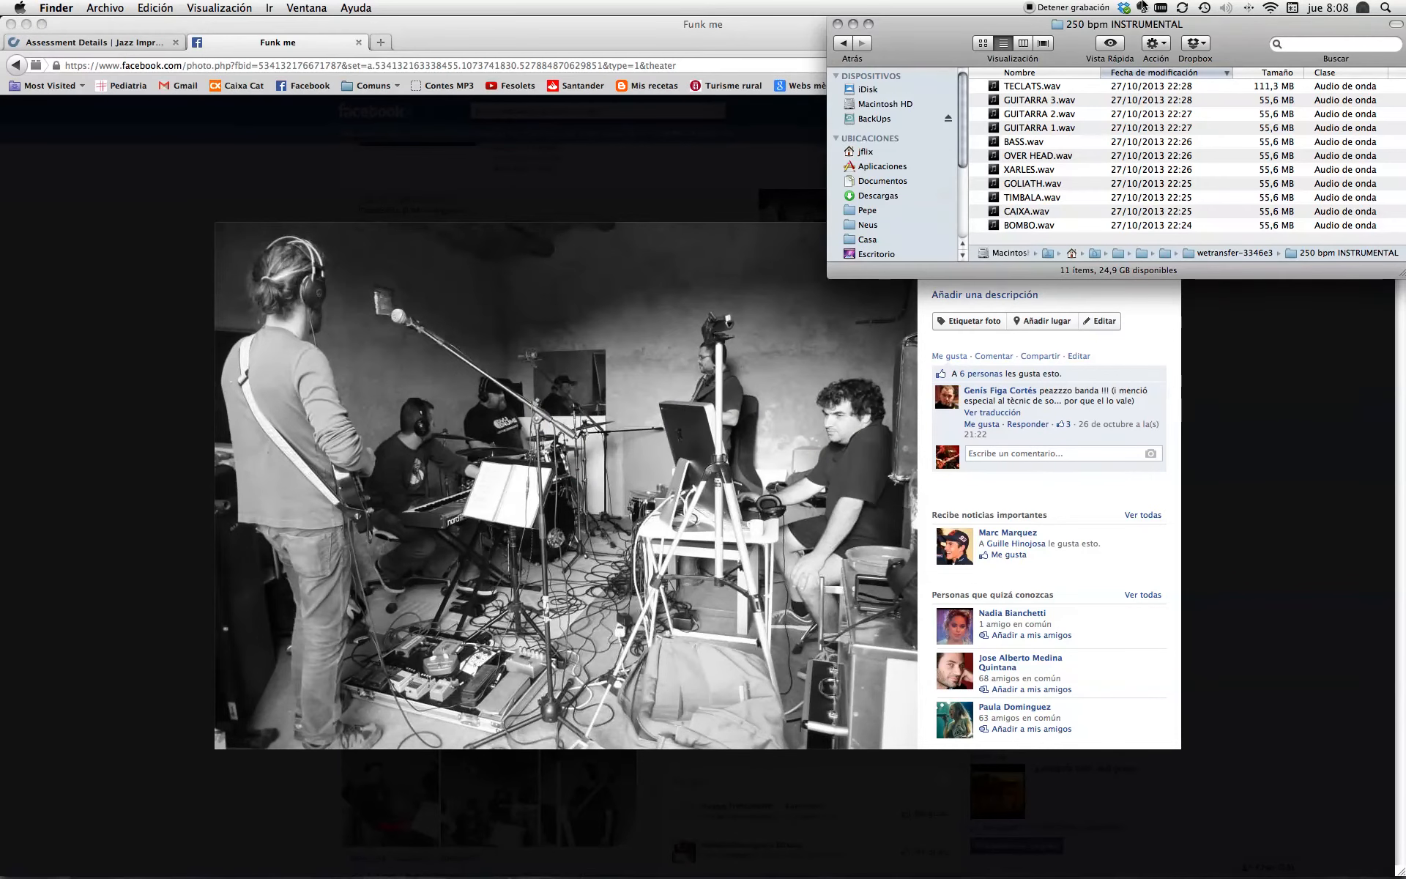
drag(1402, 280, 1402, 334)
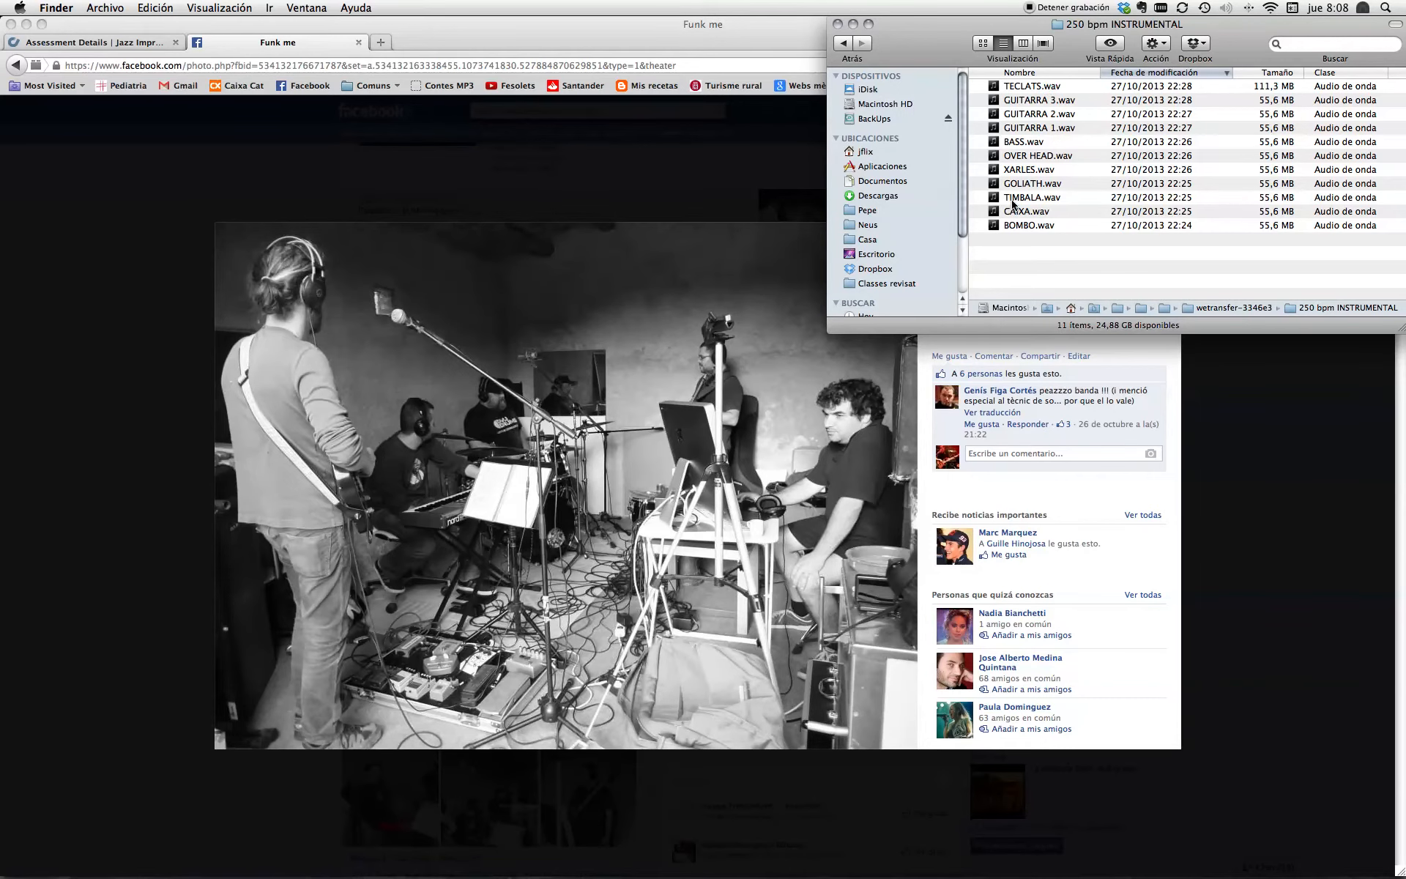
Step: Switch to Logic Pro and create one more mono audio track in the untitled project, with no input assigned
key(super+Tab)
key(super+Tab)
key(super+Tab)
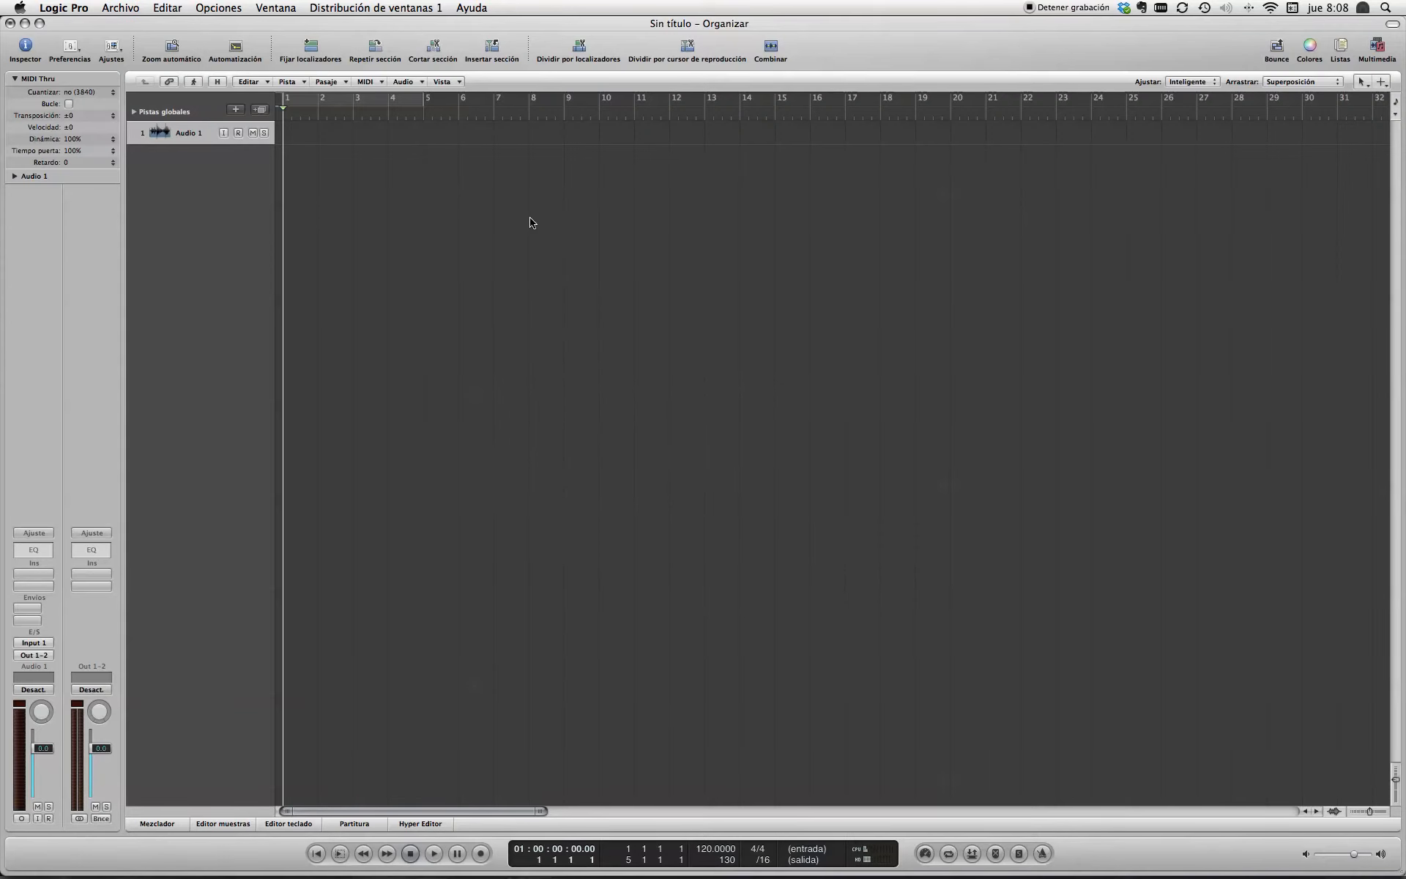
click(235, 109)
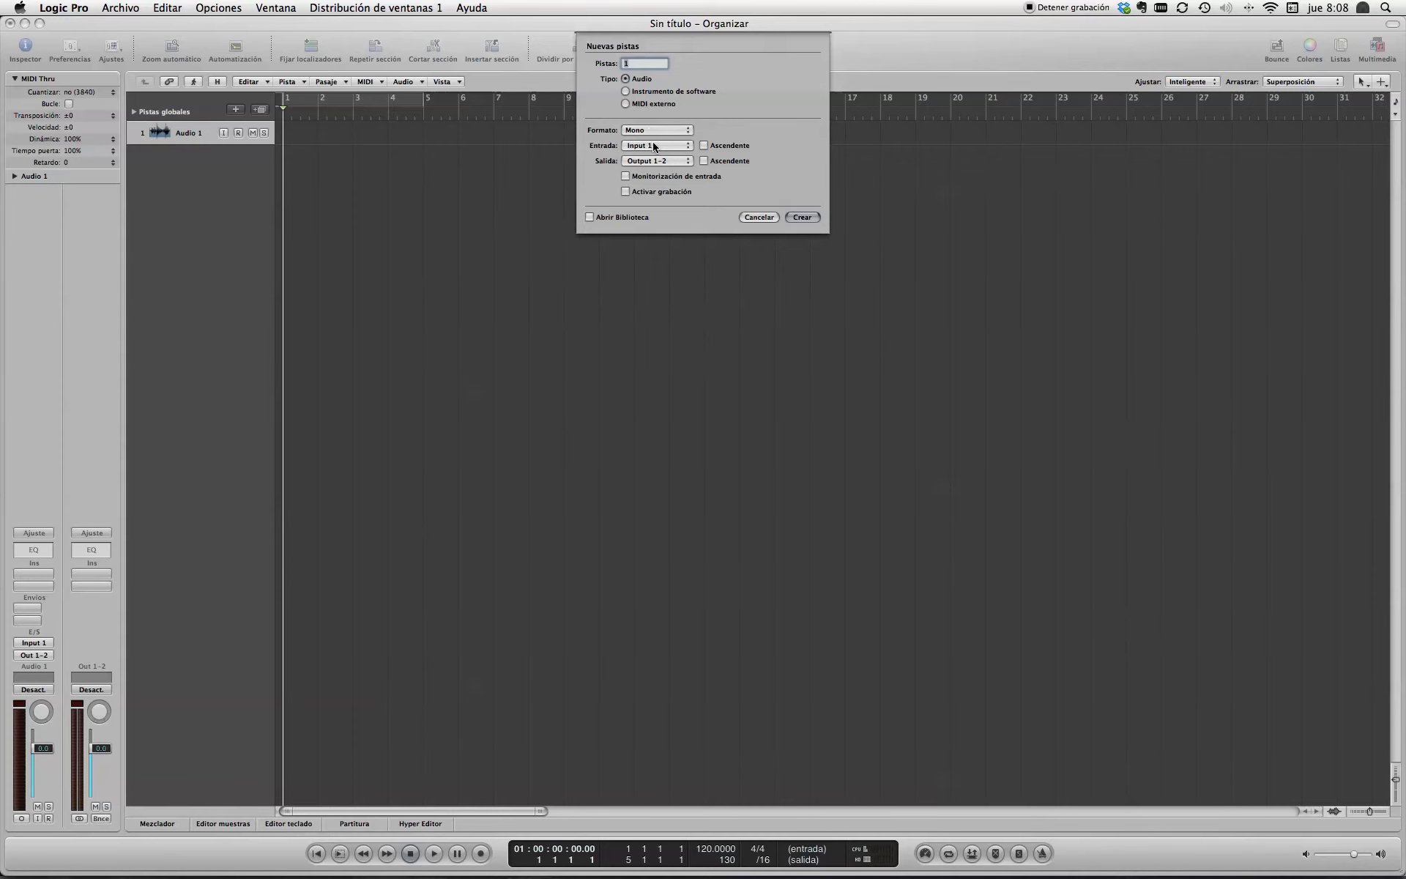
click(801, 217)
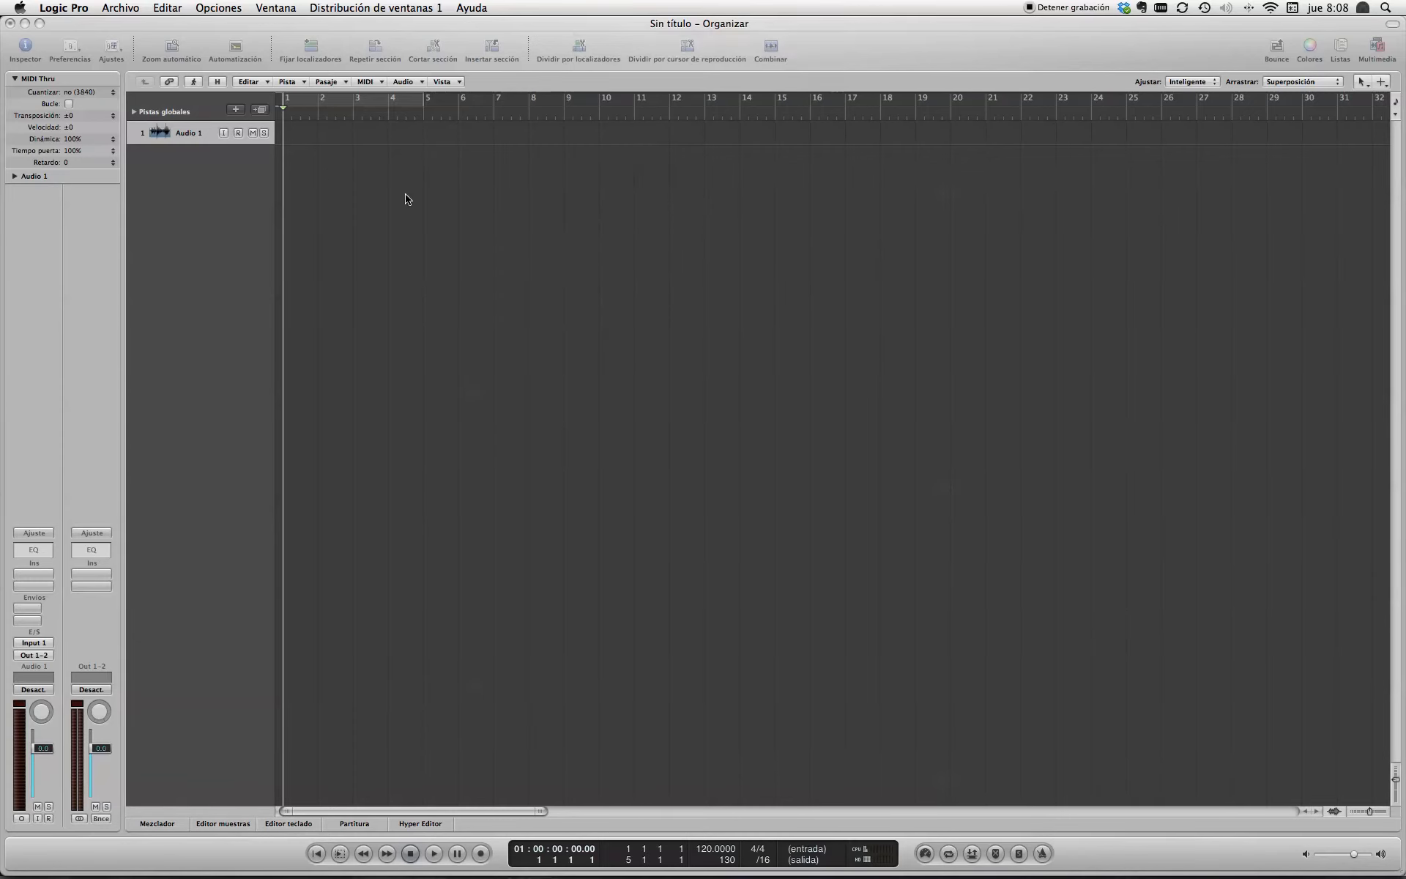
click(45, 647)
click(43, 632)
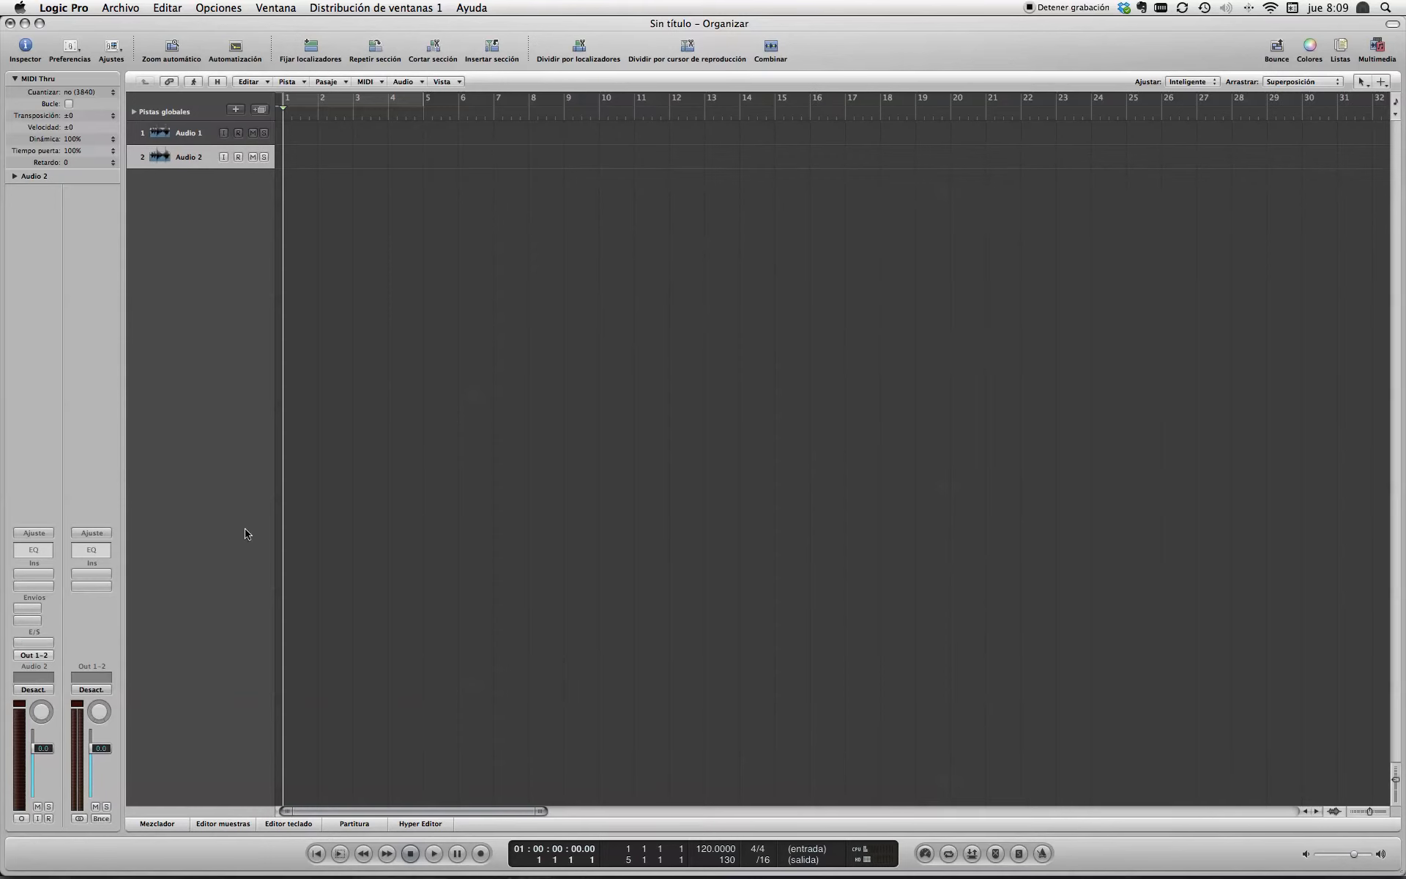
Step: Bring up the WAV folder in Finder again, return to Logic Pro and show the untitled project's audio bin
key(super+Tab)
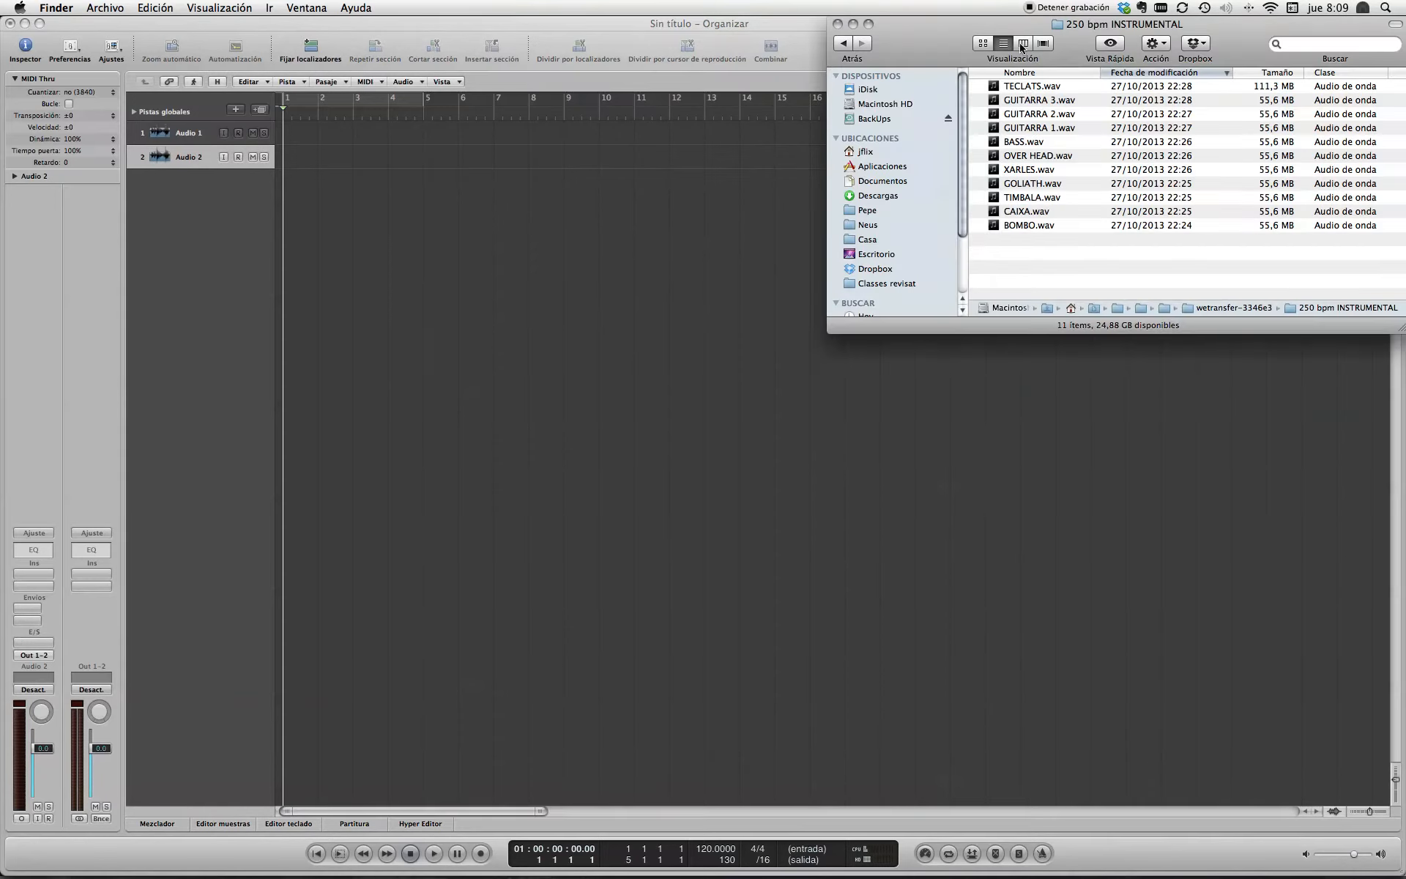
drag(1028, 141, 1092, 159)
click(476, 33)
click(1376, 50)
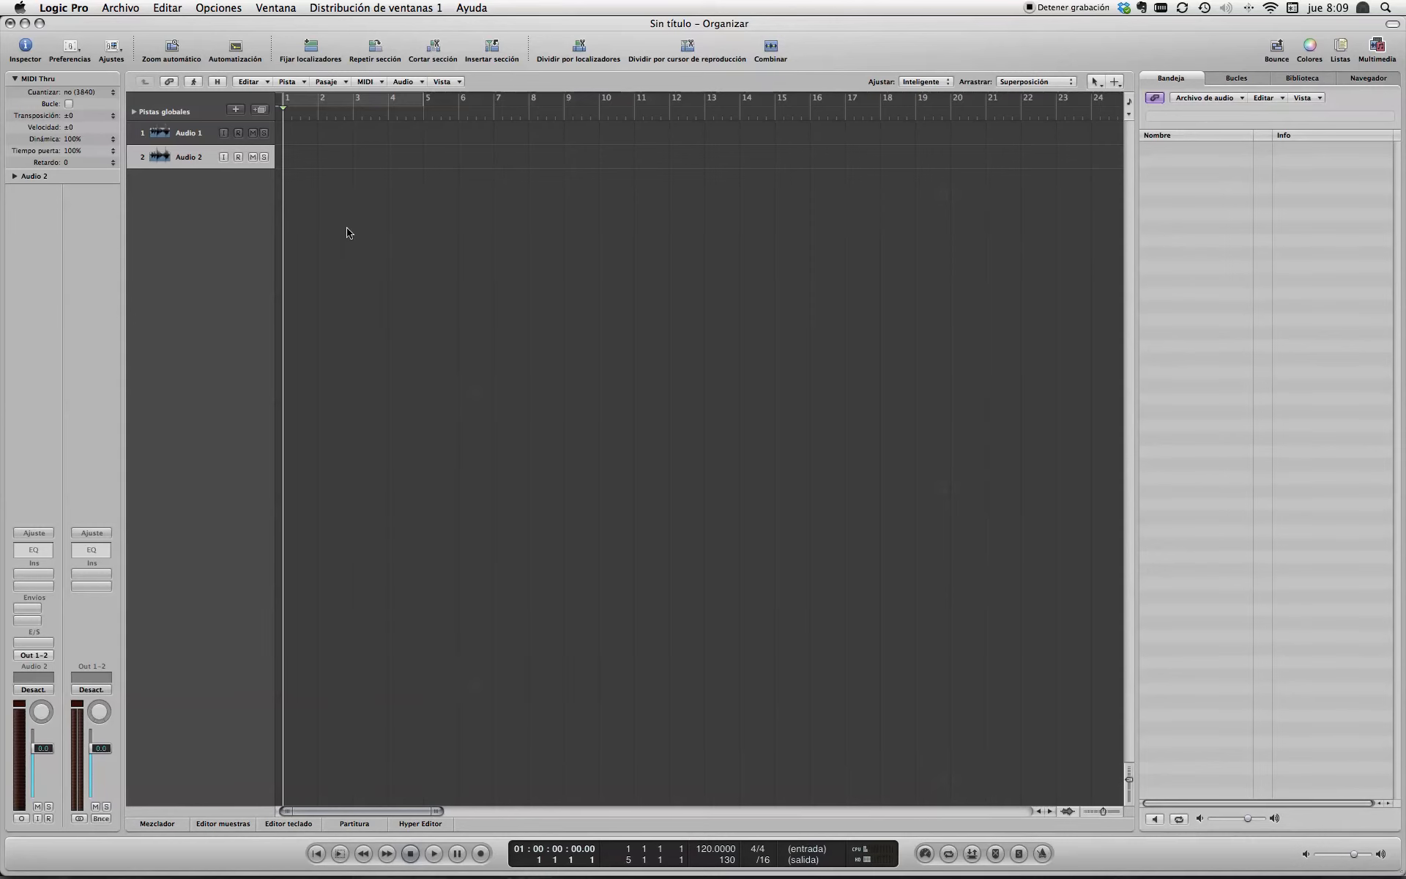
Step: Switch to the "FunkMe - Drop and Roll" project's arrange window and show its audio bin
click(344, 6)
mouse_move(285, 7)
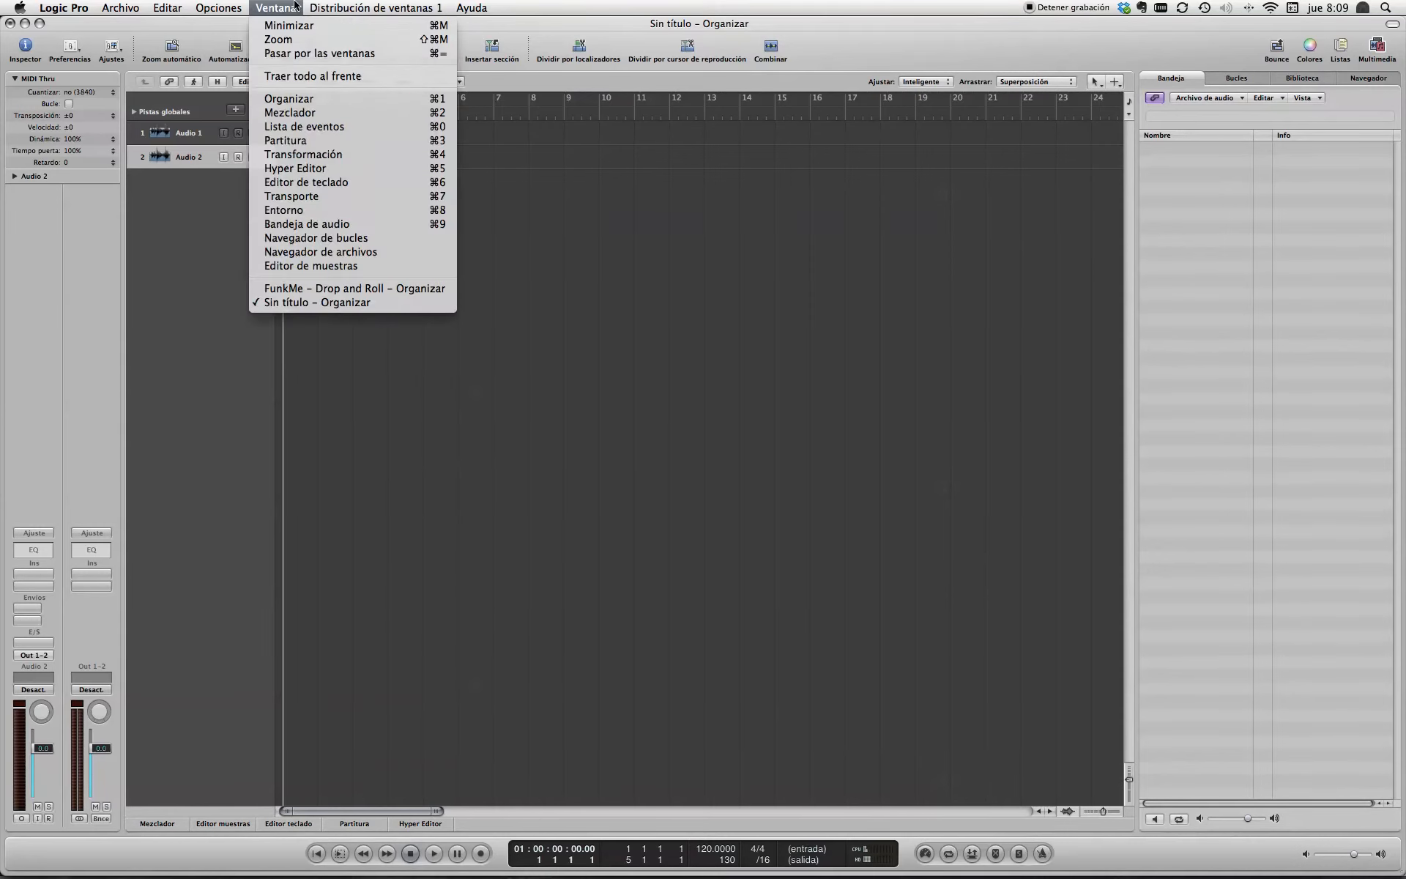
click(332, 290)
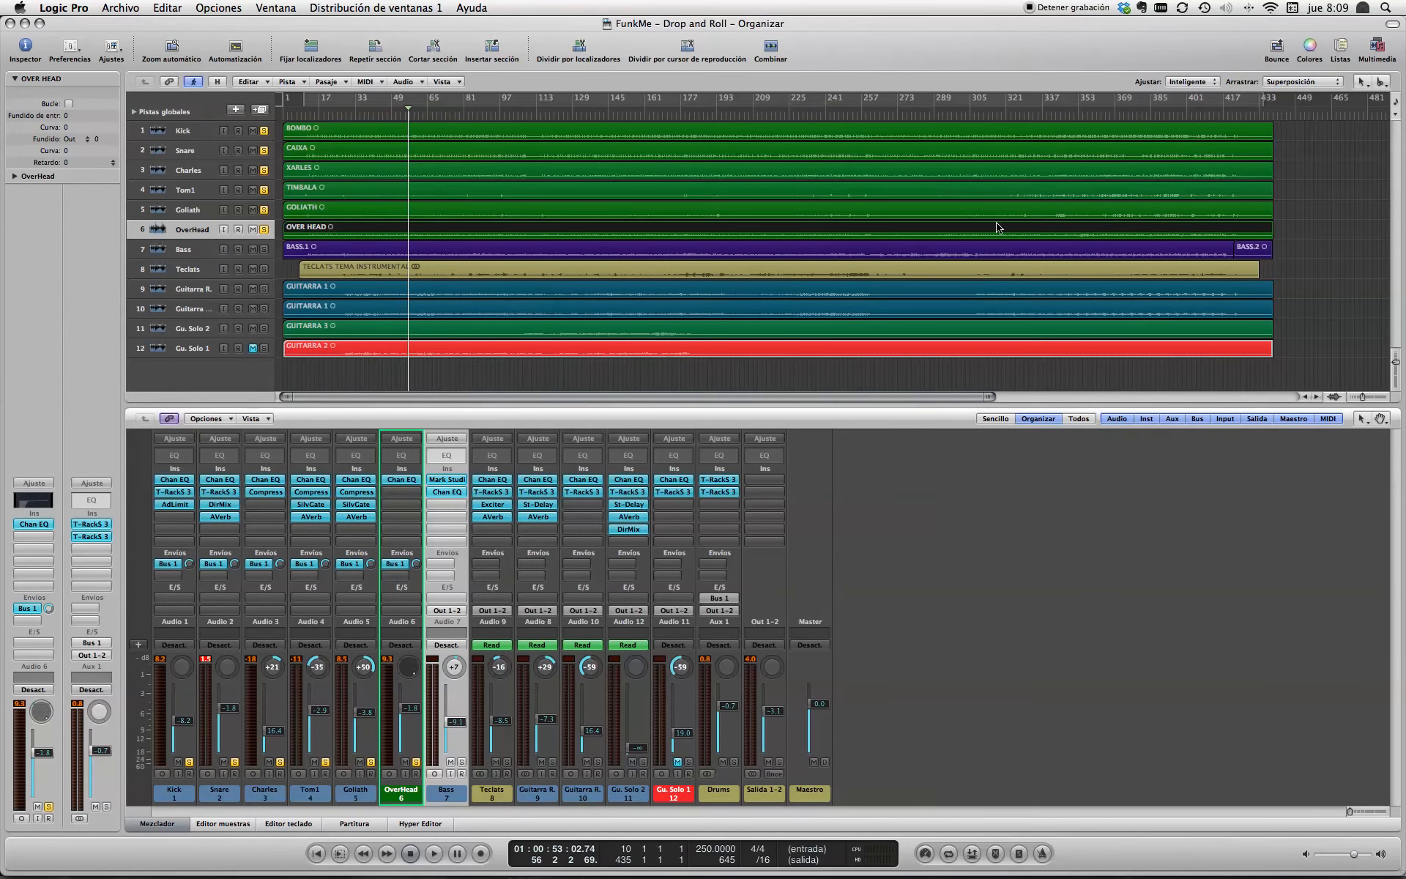
click(1374, 54)
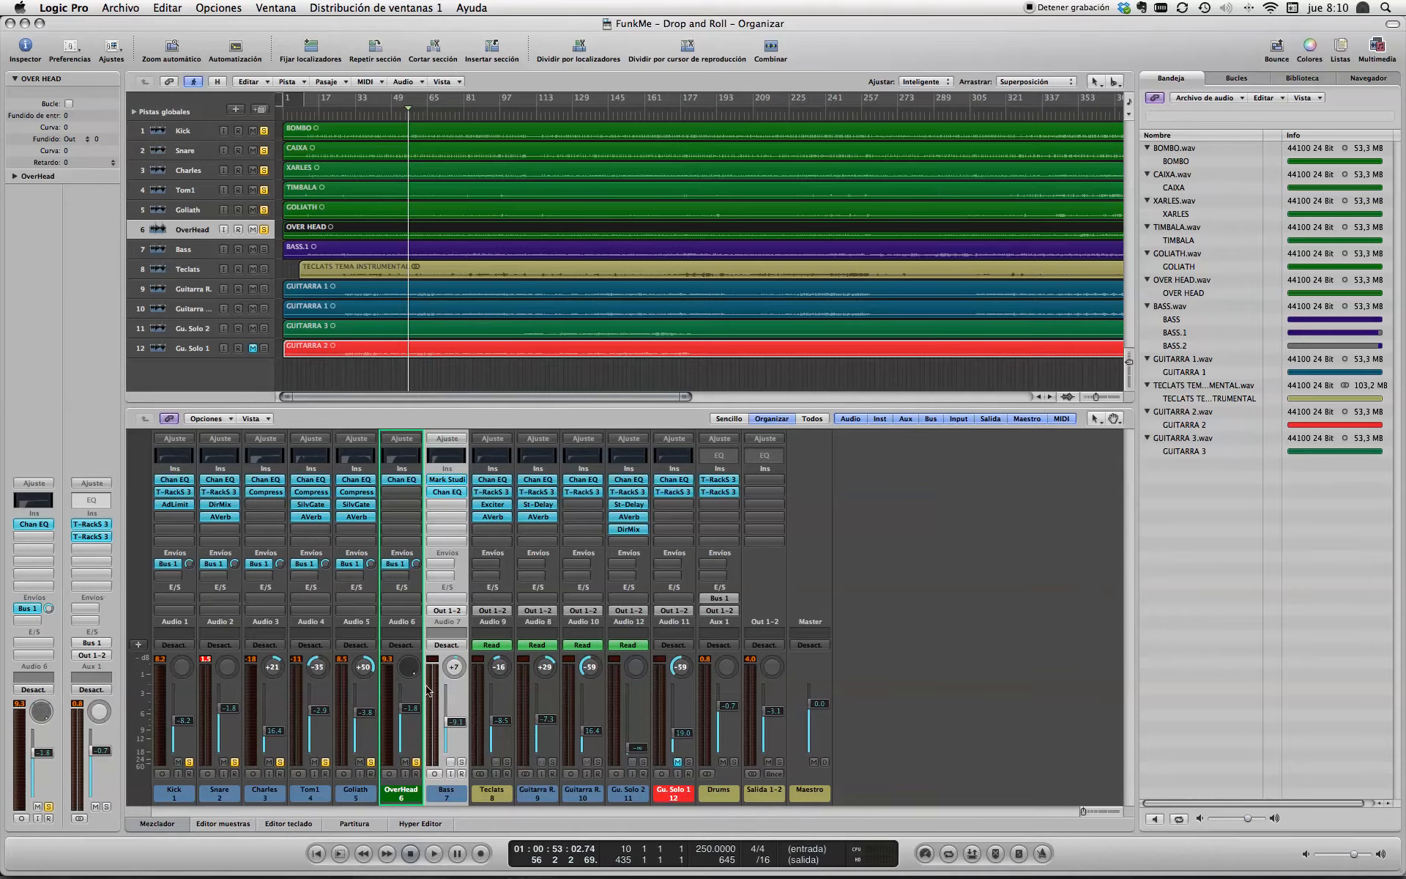
Step: Play the soloed drum tracks for a few seconds and stop playback
click(435, 855)
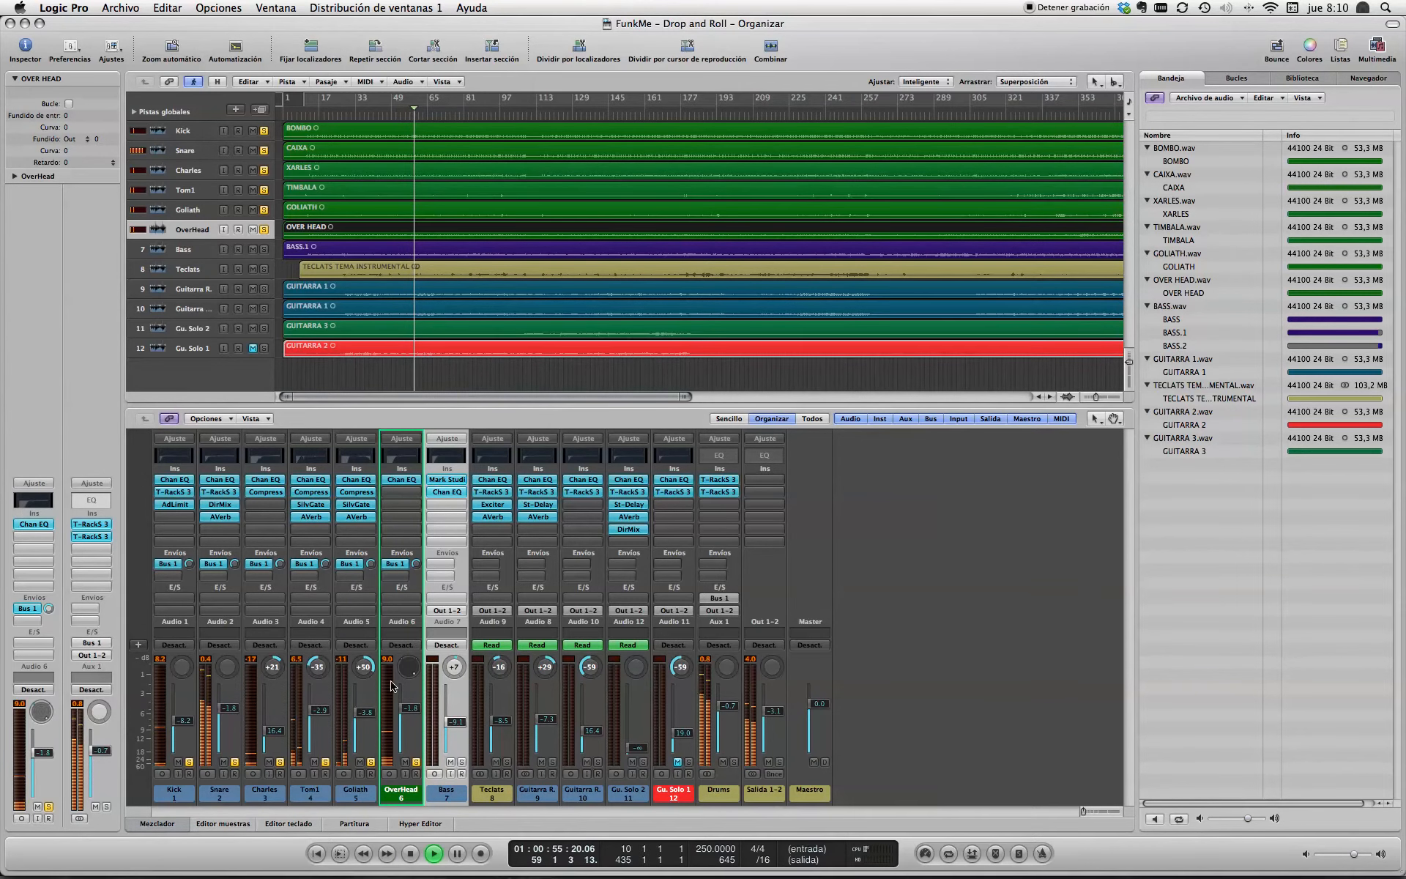
click(414, 853)
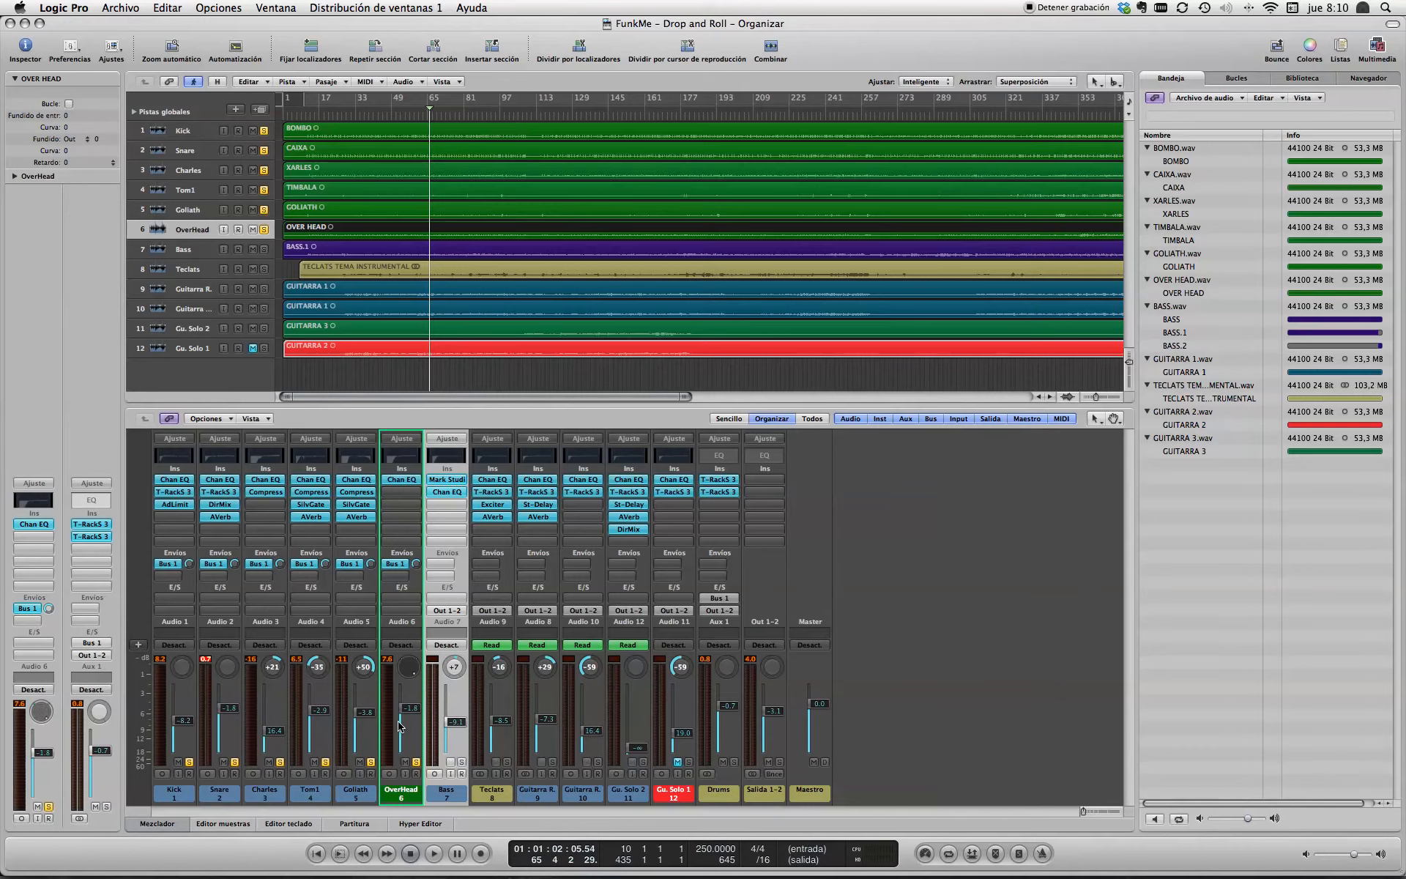
click(234, 774)
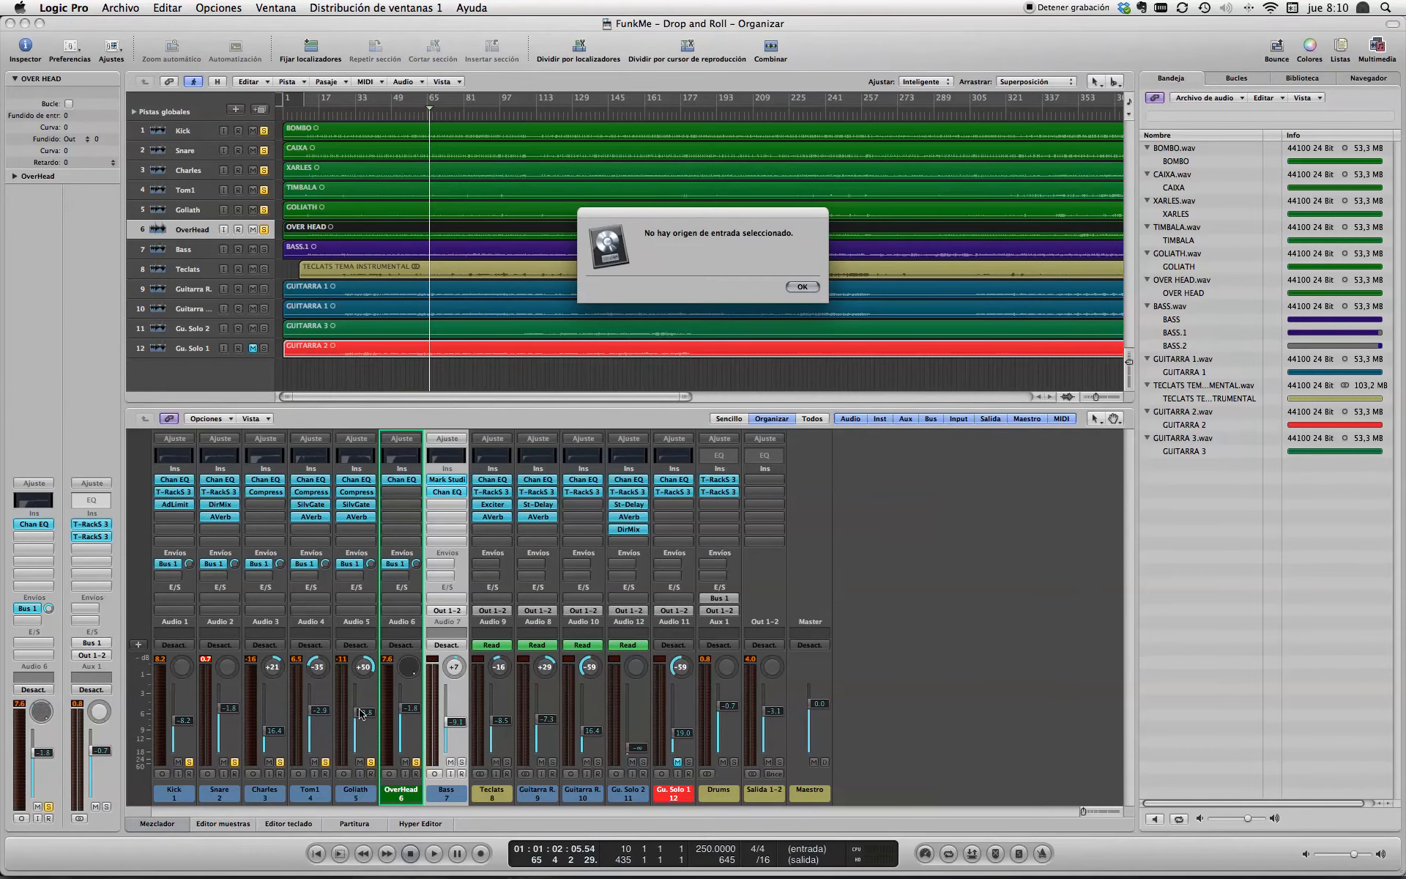
click(801, 286)
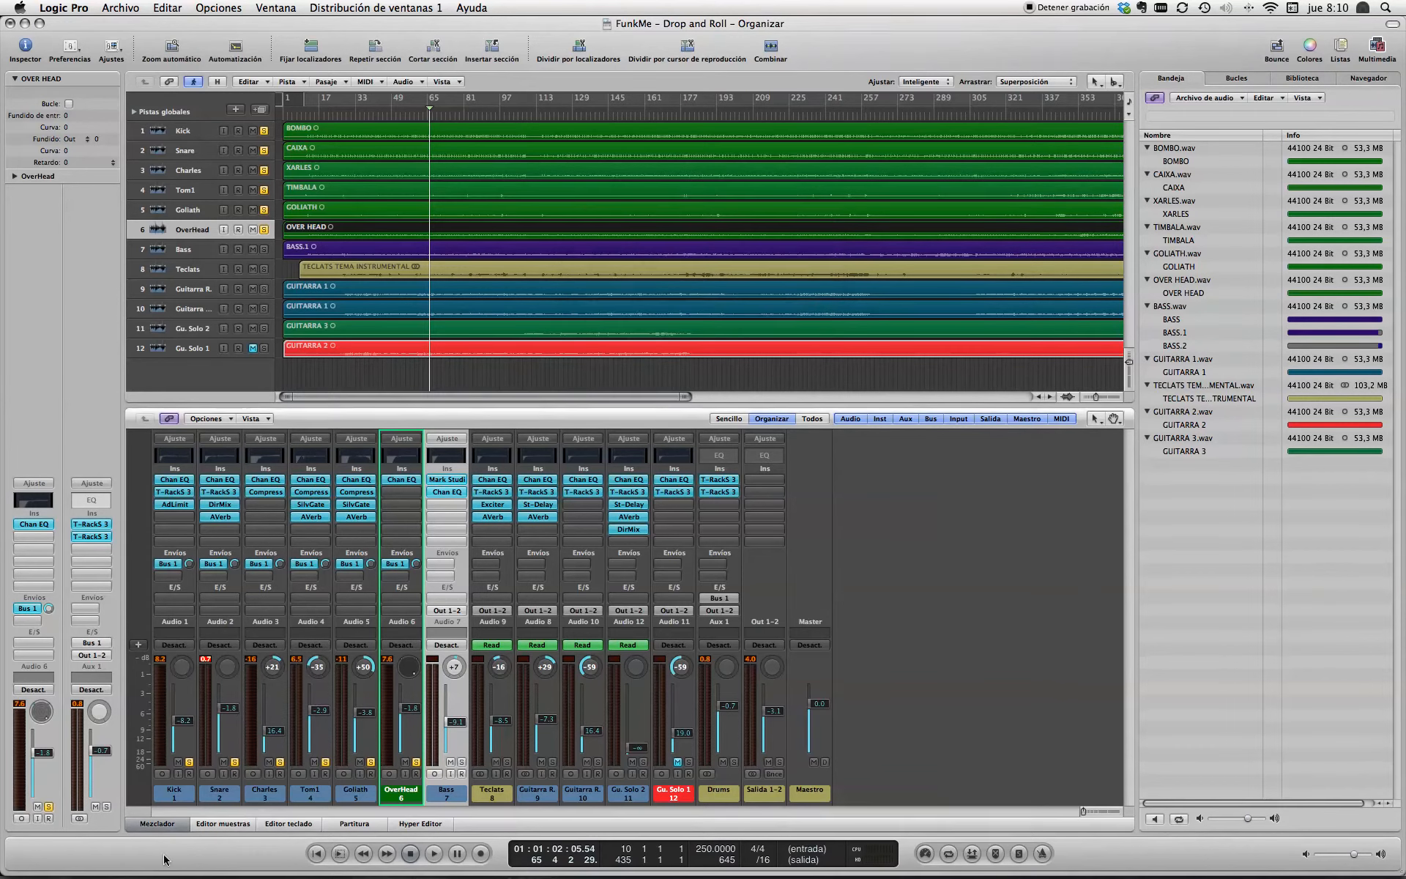
Step: Turn off solo on the Snare, Charles, Tom1, Goliath and OverHead channels, keeping only Kick soloed
click(189, 762)
click(234, 761)
click(280, 761)
click(324, 762)
click(324, 762)
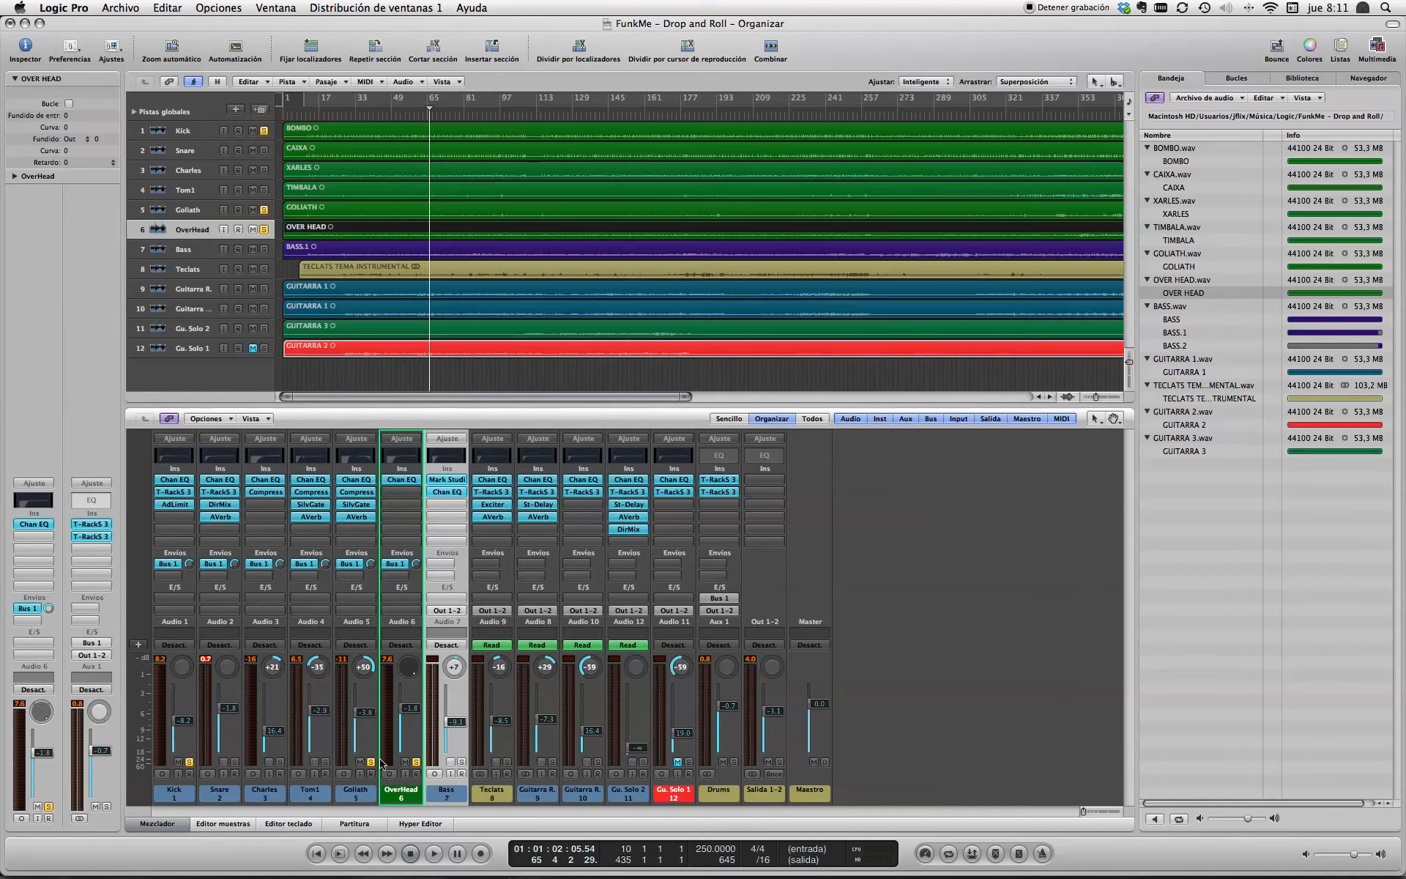
click(371, 762)
click(416, 761)
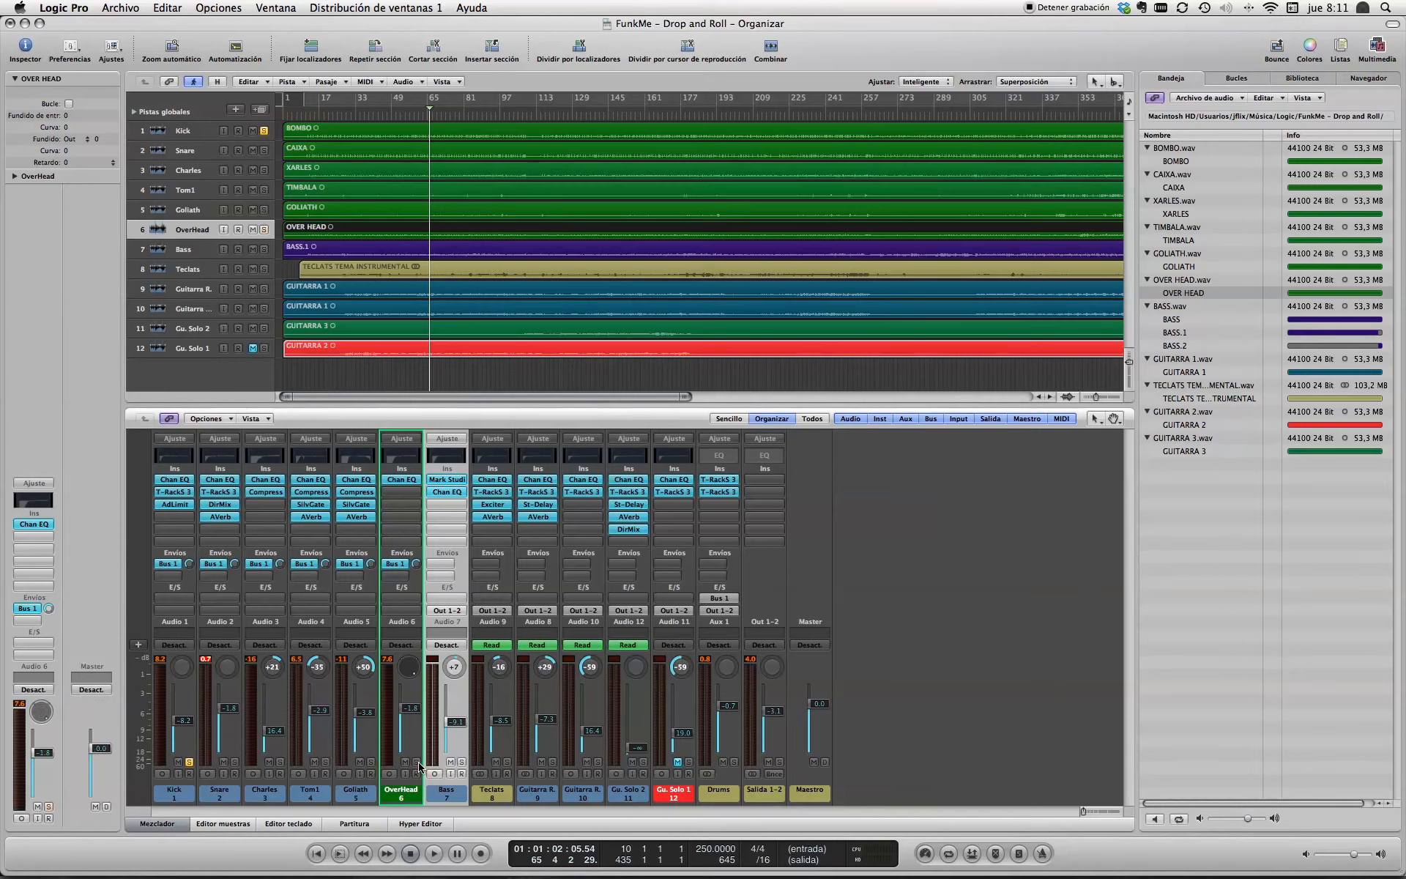
Step: Listen to the drums build up by soloing Snare, Charles, OverHead, Goliath and Tom1 one by one during playback
click(234, 762)
key(space)
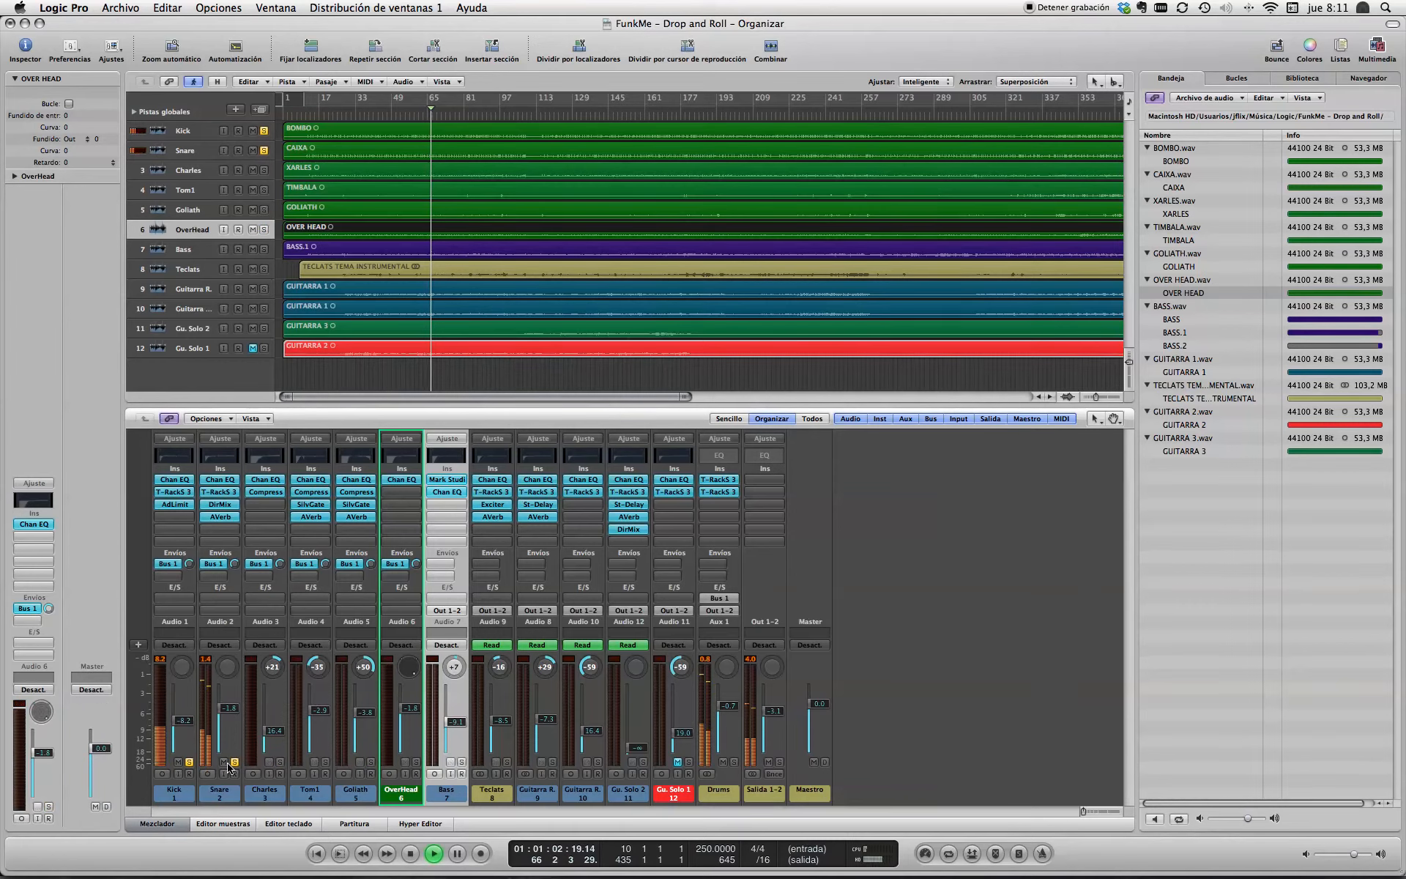
click(234, 762)
click(234, 762)
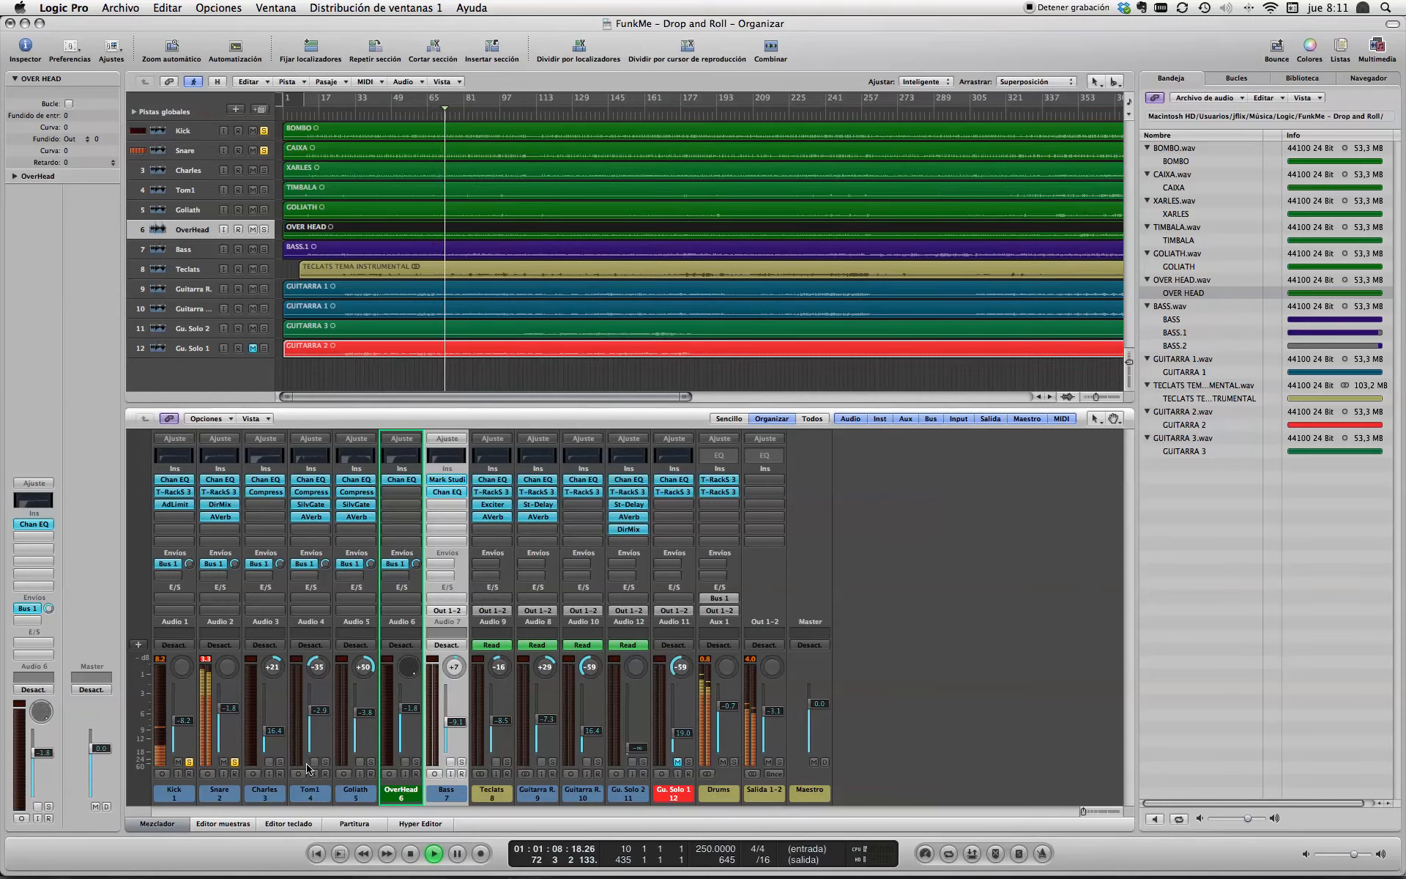
click(280, 762)
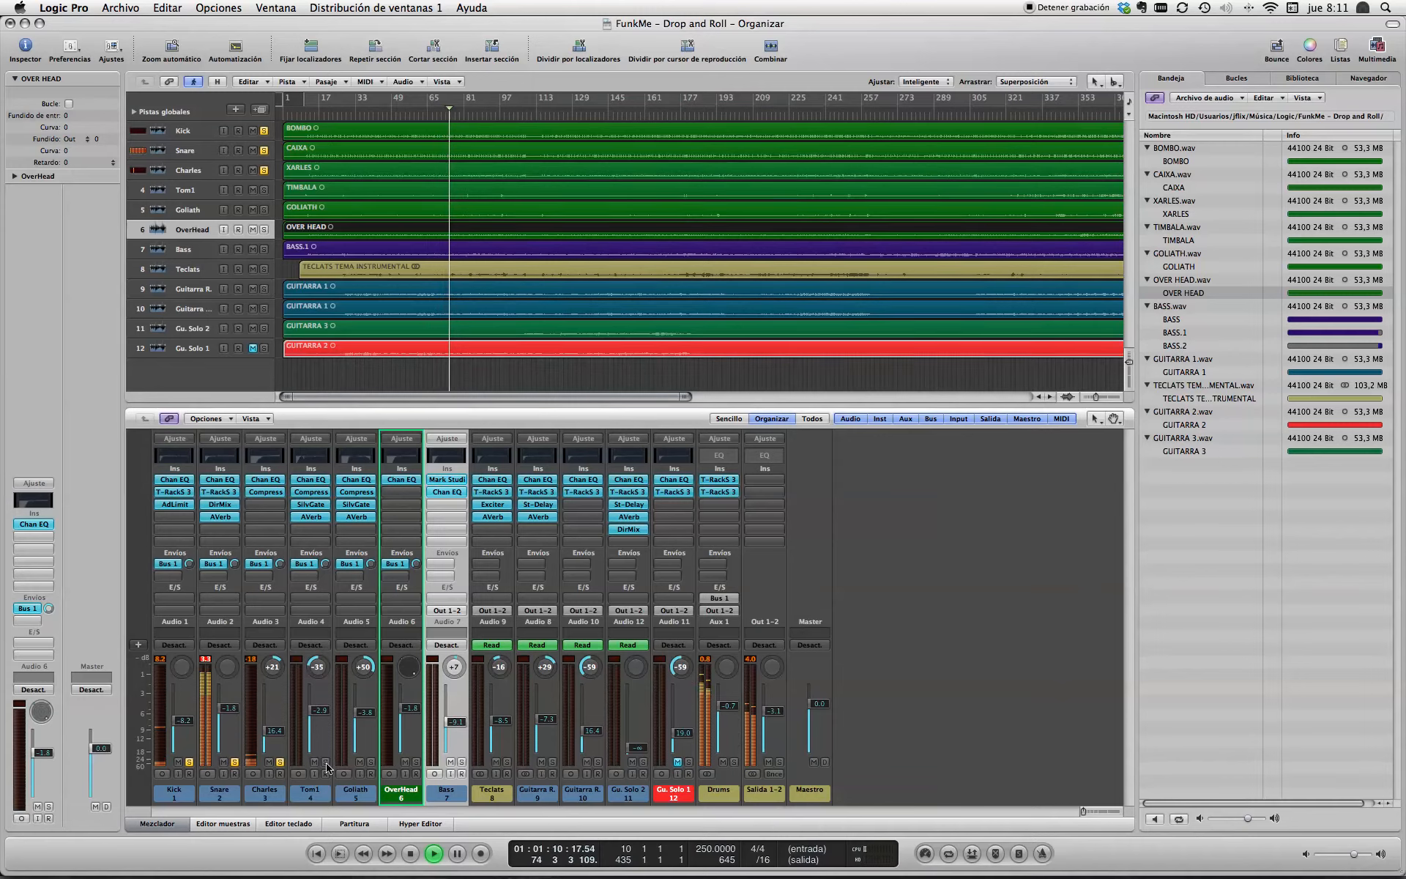
click(416, 762)
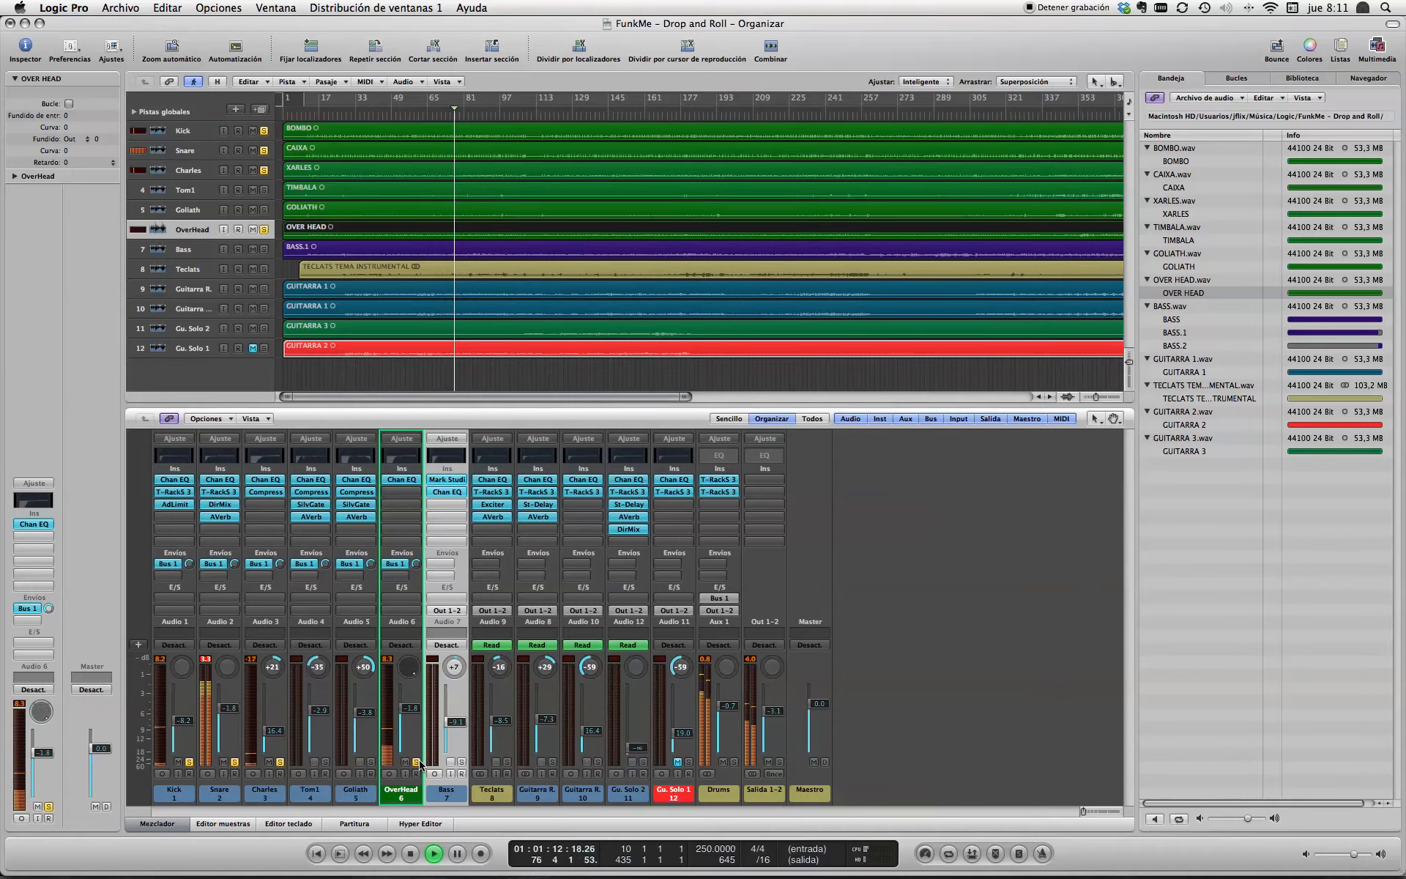
click(370, 762)
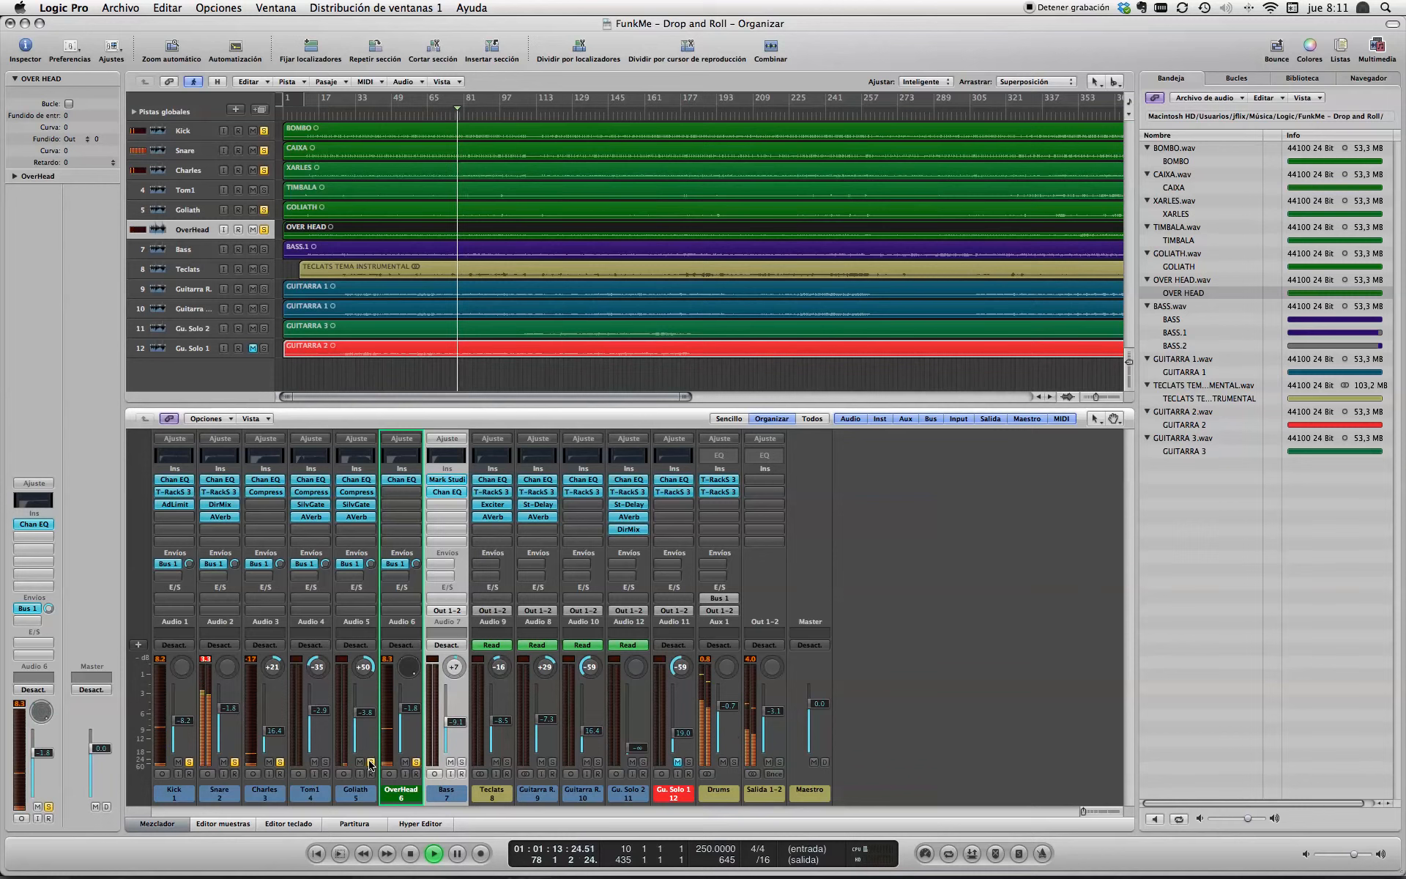
click(325, 763)
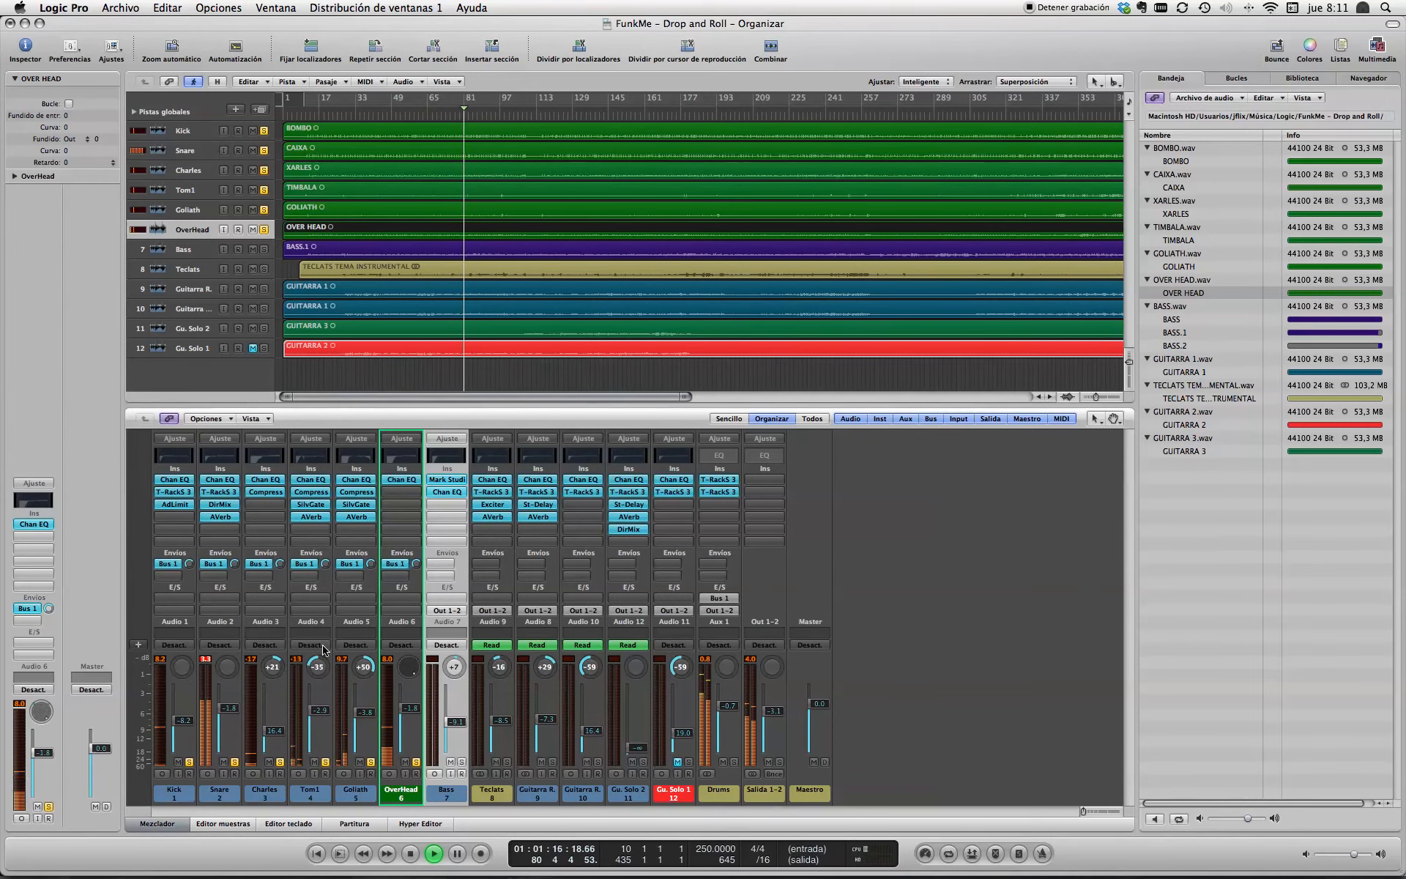
key(space)
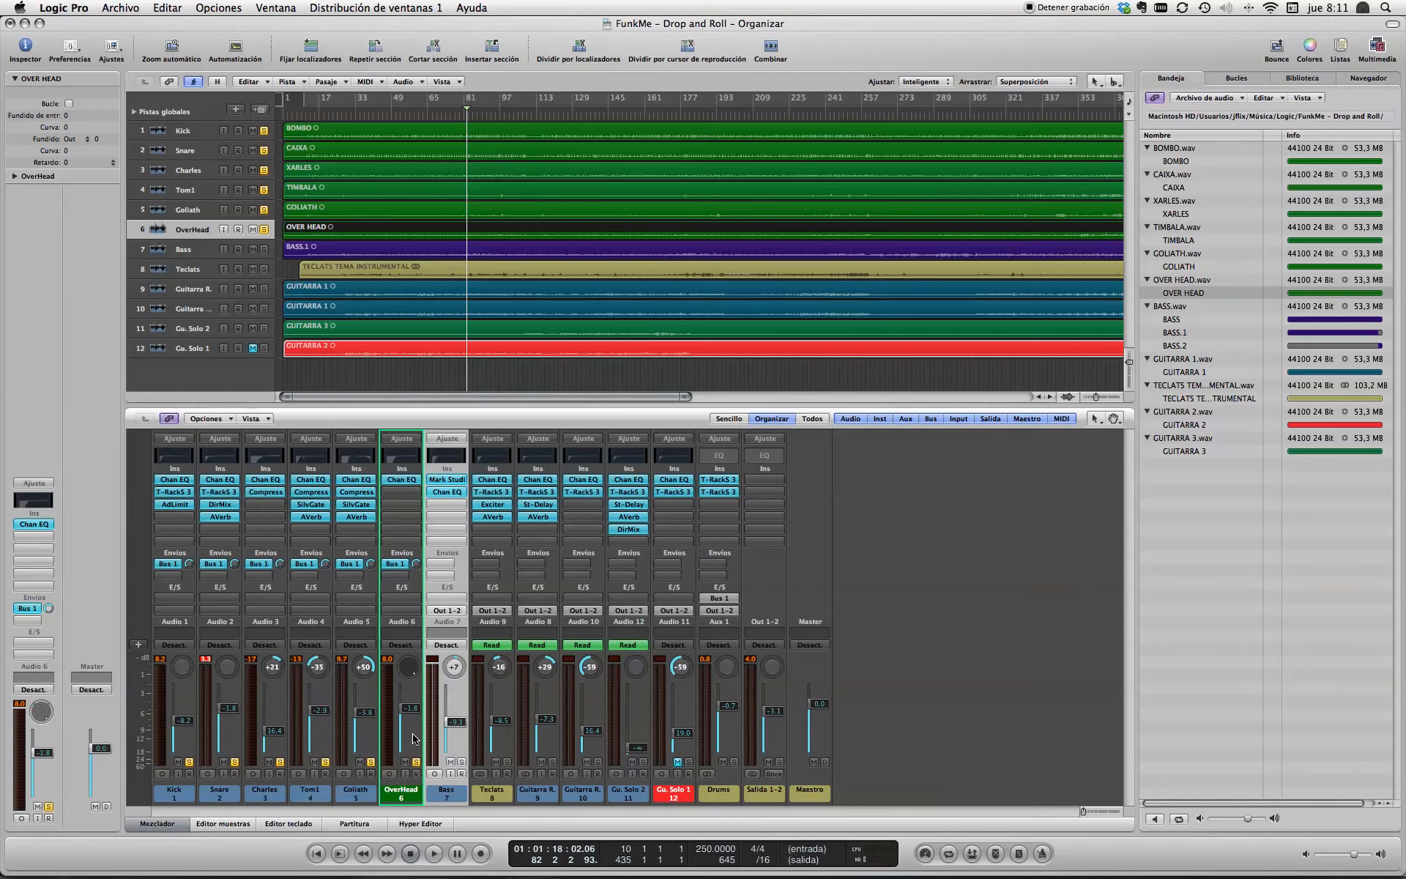
Step: Turn off solo on all six drum channels and play a passage of the full mix
click(416, 762)
click(370, 762)
click(326, 762)
click(280, 762)
click(234, 762)
click(189, 762)
key(space)
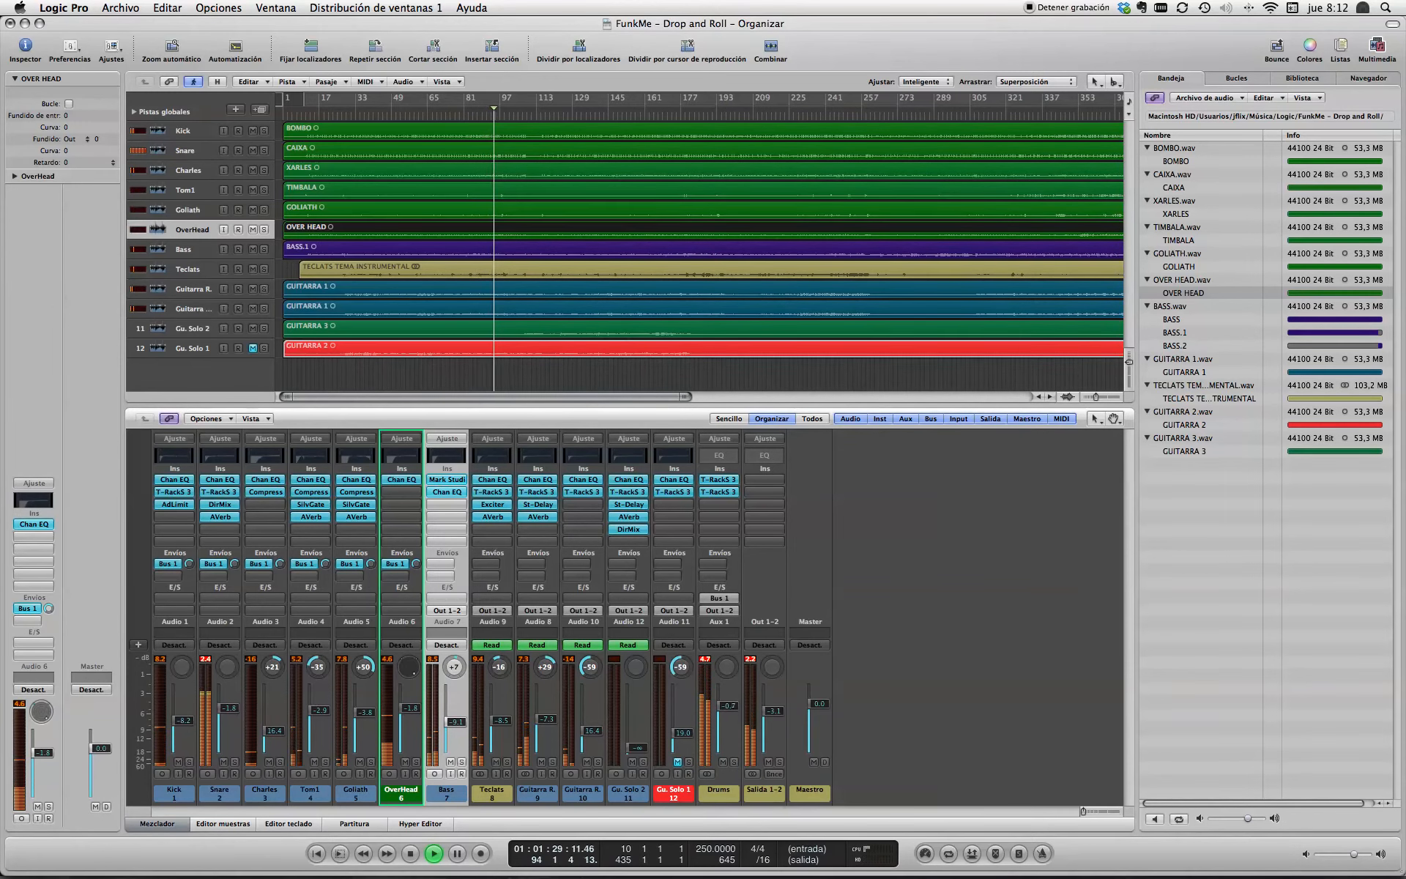
key(space)
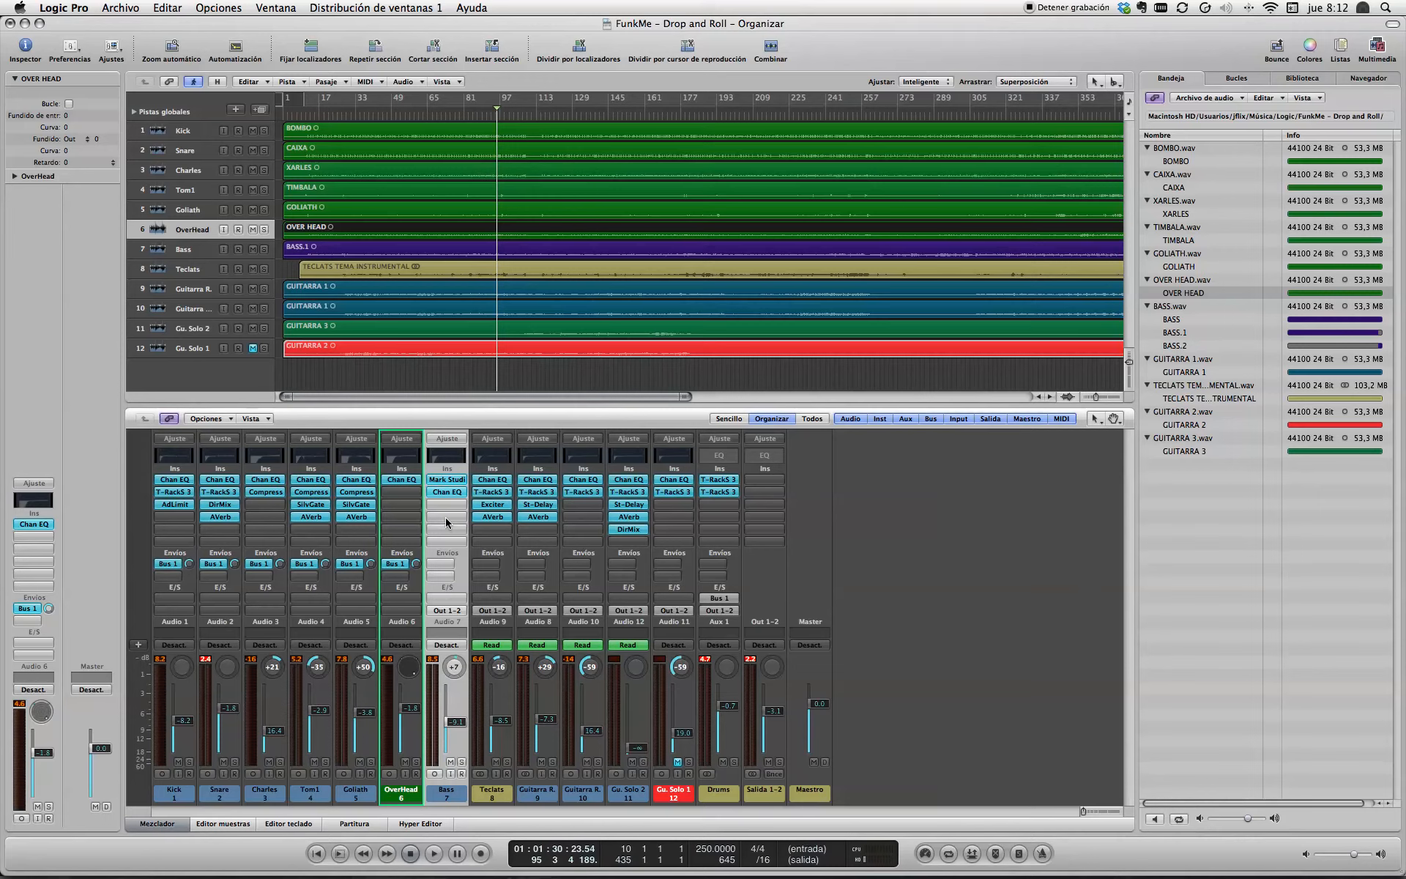
Step: Add a Bus 1 (Drums) send at level 0.0 to the Bass channel and check its post-pan, post and pre options
click(439, 566)
mouse_move(453, 577)
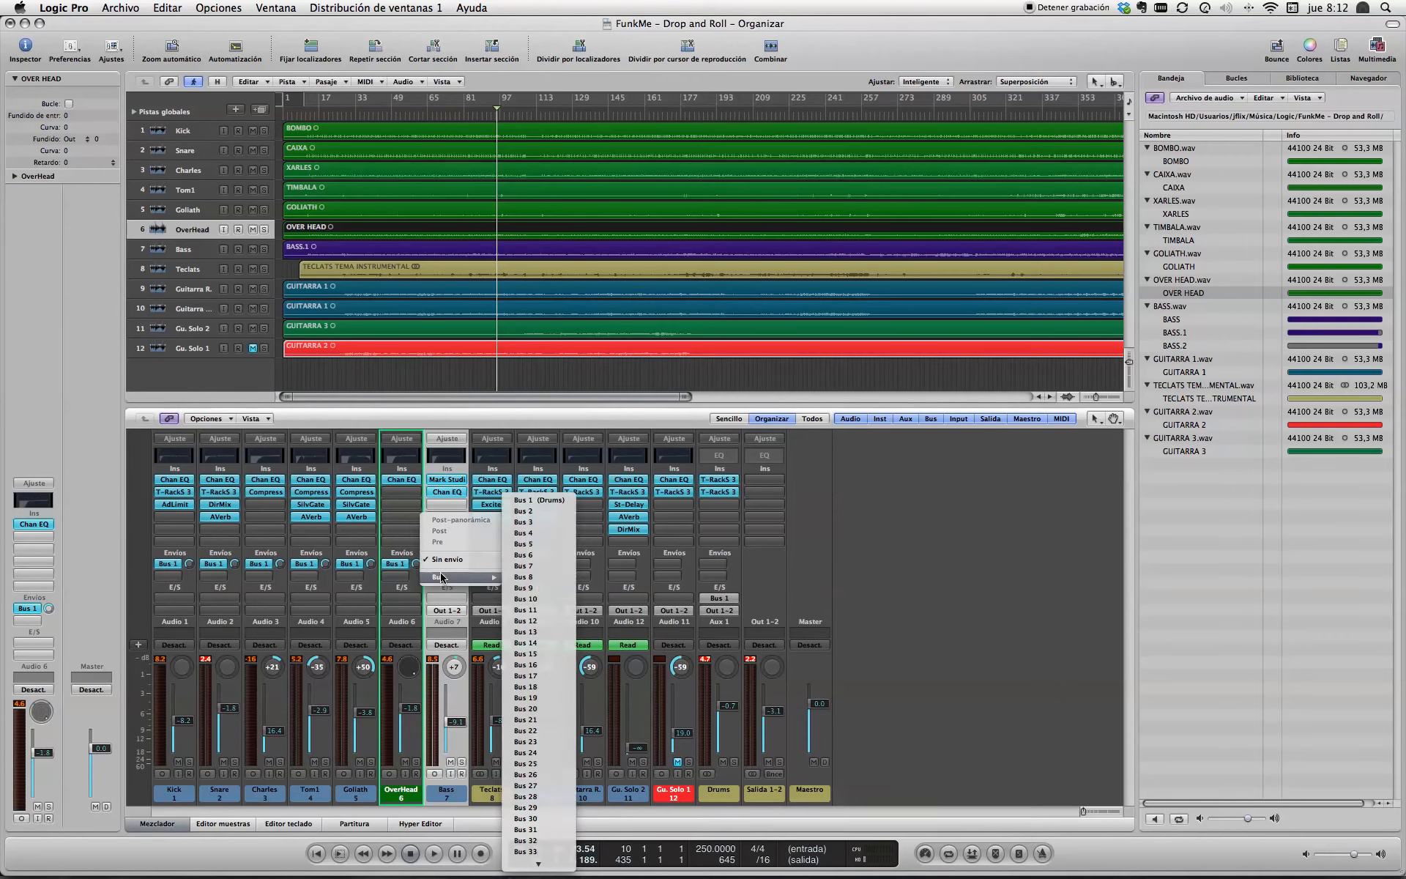
click(530, 502)
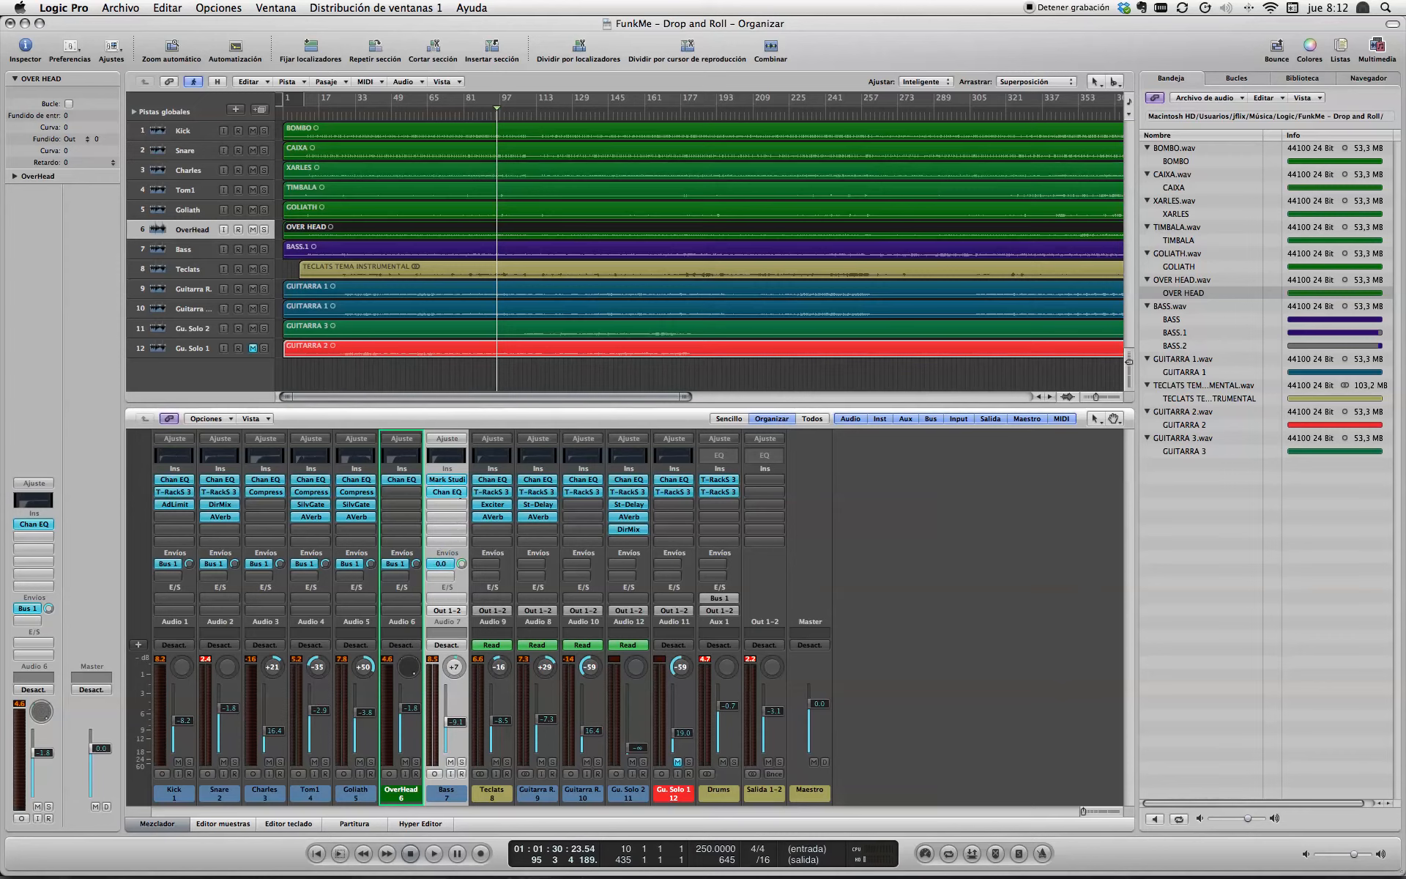
click(442, 564)
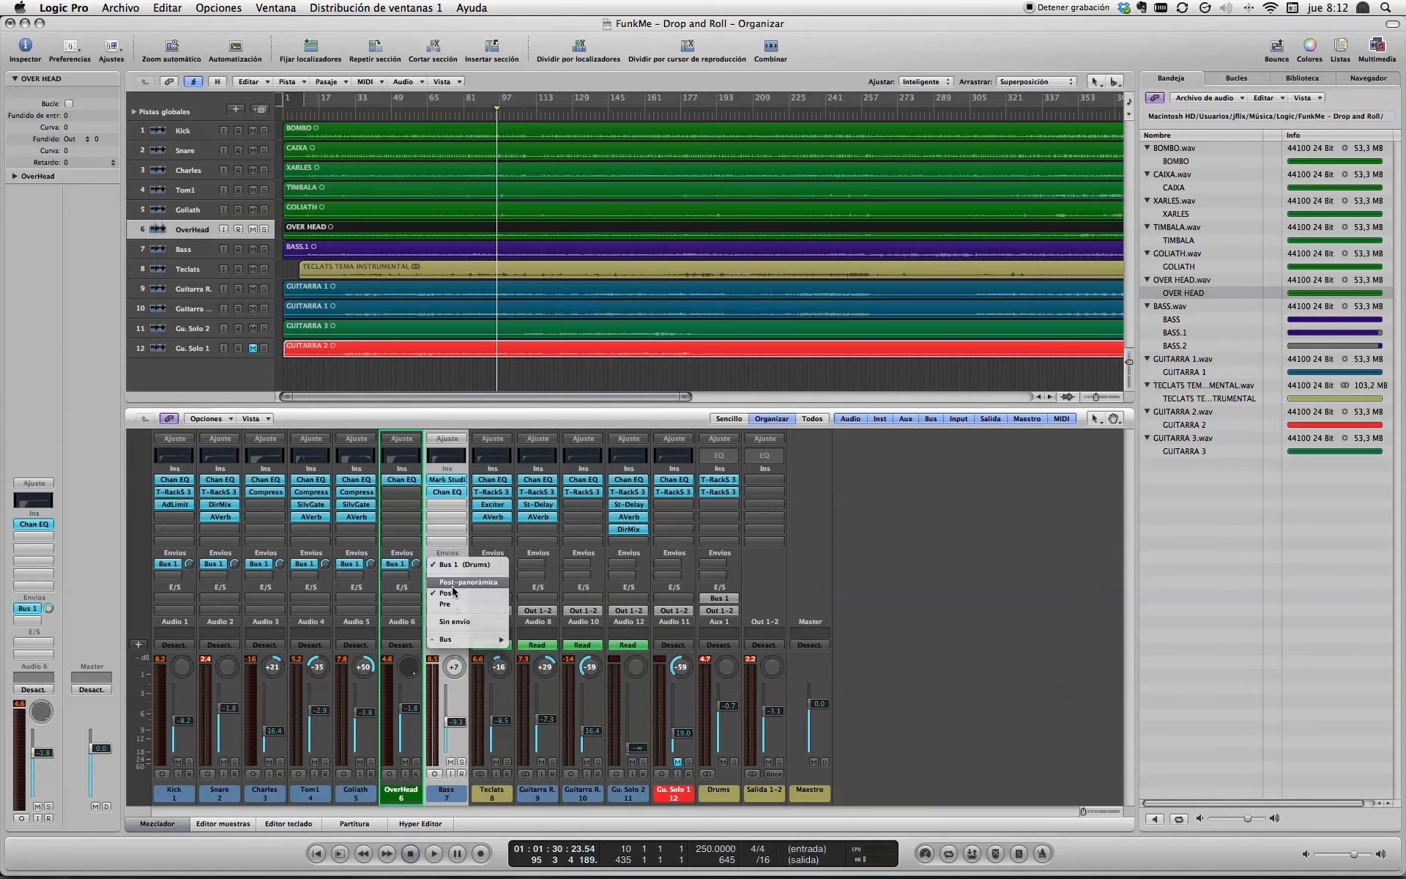
click(453, 586)
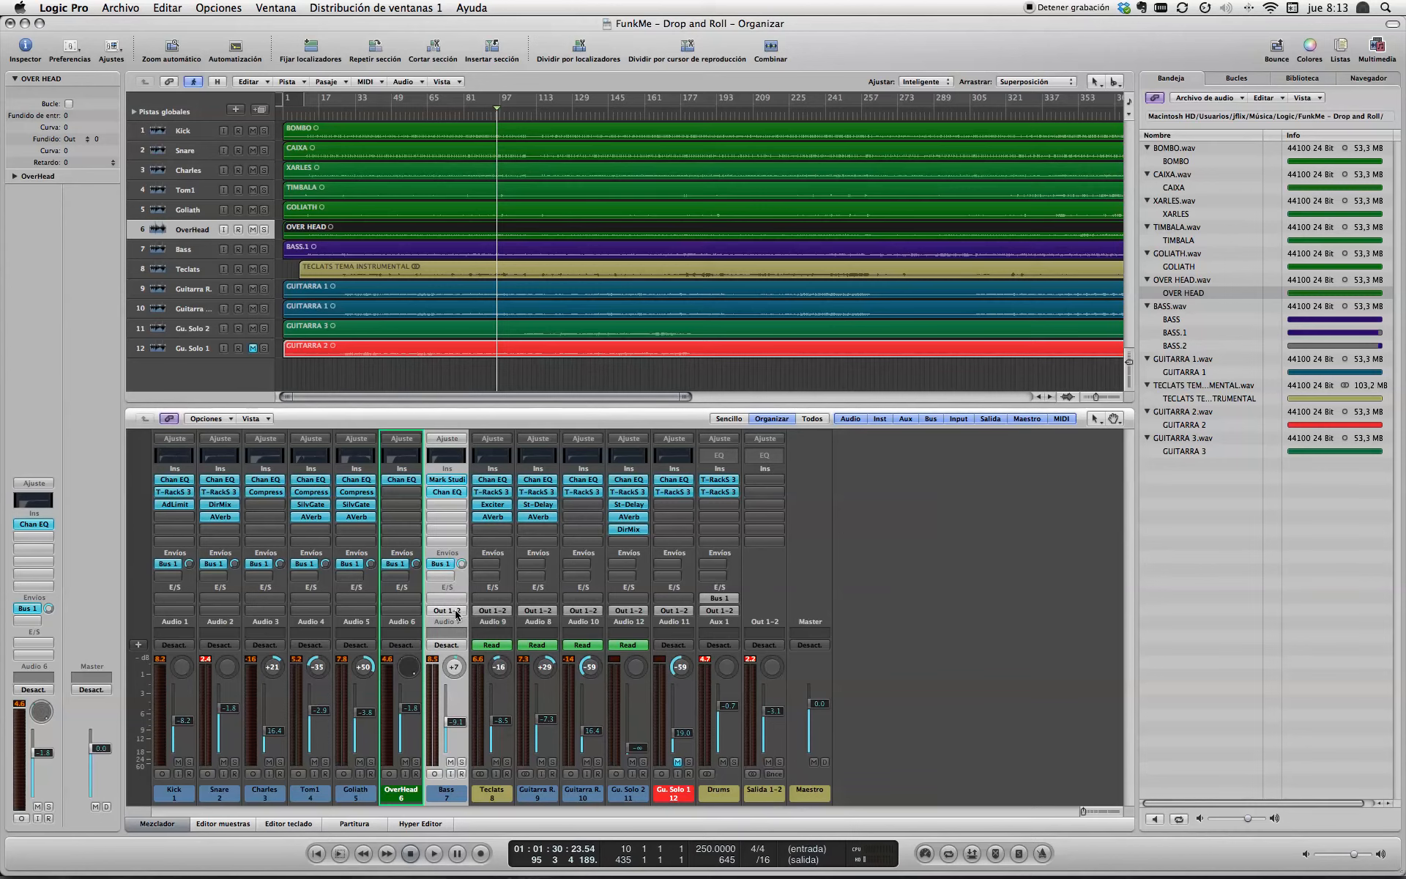
Step: Set the Bass channel's output to none and restore it to Output 1-2
click(456, 612)
click(455, 646)
click(451, 617)
mouse_move(450, 620)
click(538, 623)
Step: Solo the Bass channel together with OverHead, Goliath, Tom1, Charles, Snare and Kick, keeping Goliath unmuted
click(461, 761)
click(416, 761)
click(359, 761)
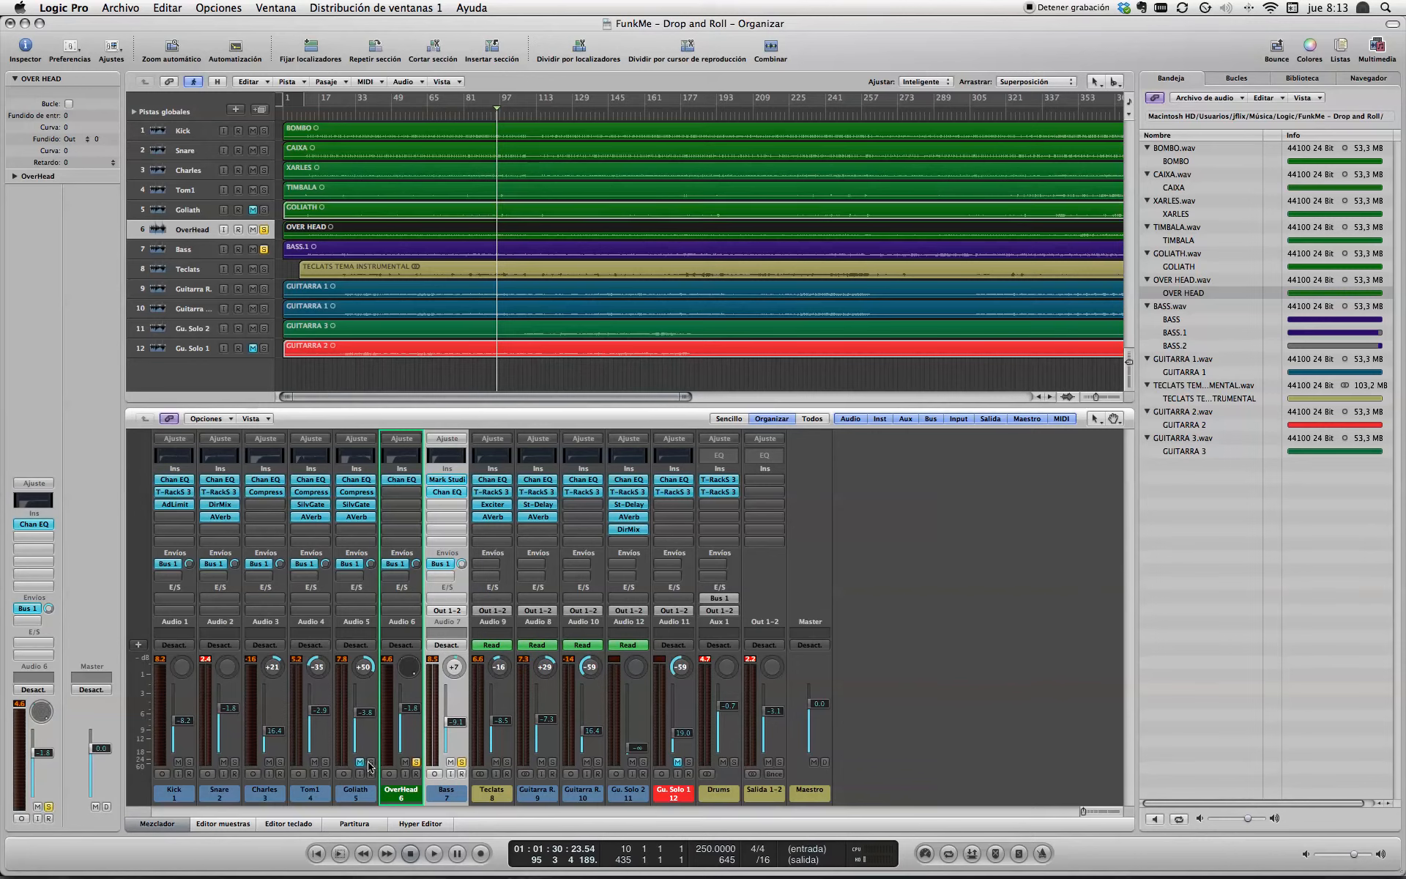
click(360, 762)
click(370, 761)
click(325, 761)
click(279, 761)
click(232, 761)
click(190, 762)
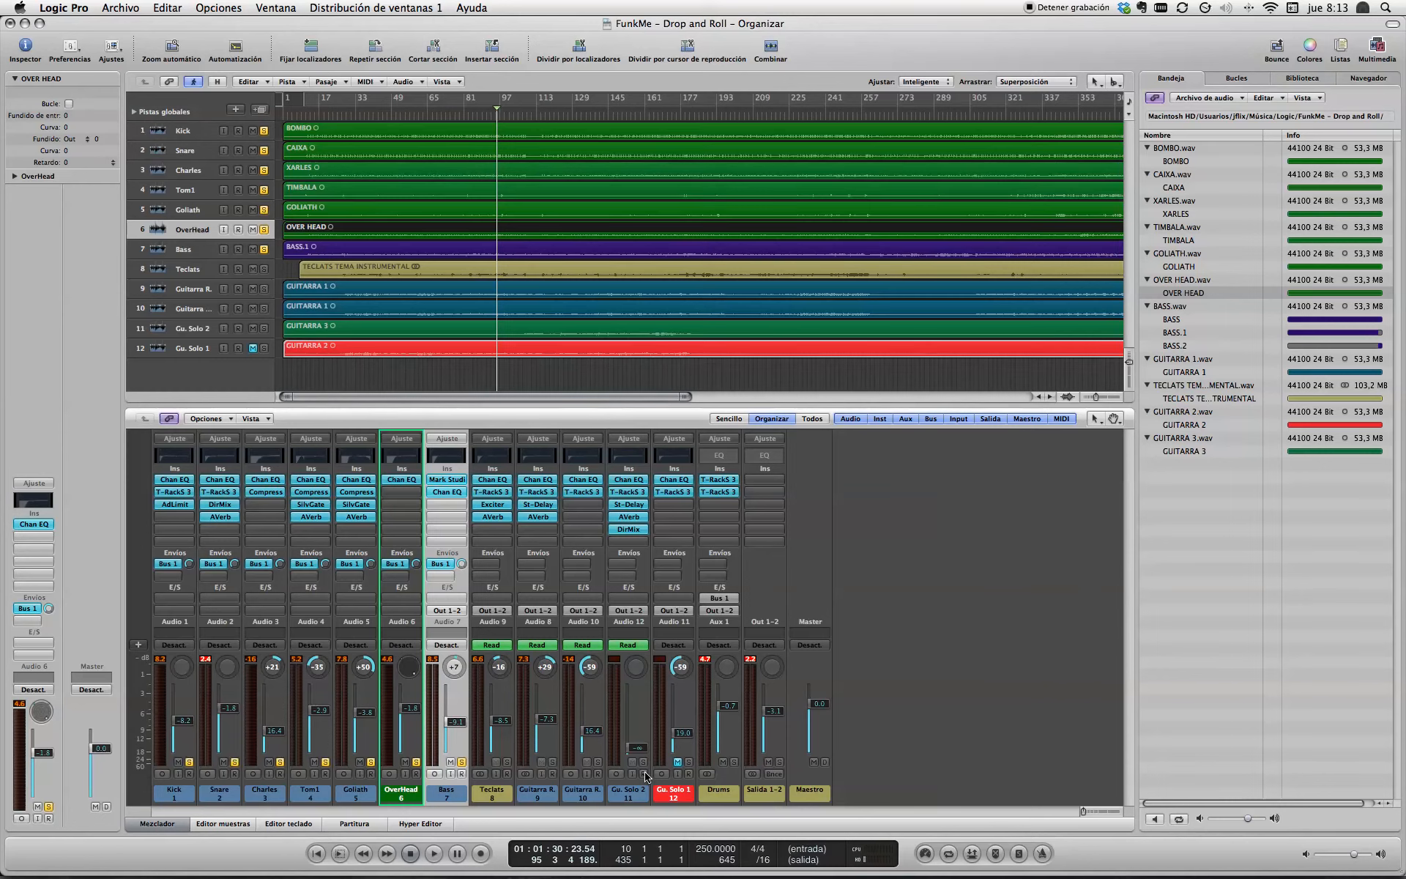
Step: During soloed playback, lower and raise the Drums aux fader and set the Bass channel's output to none
key(space)
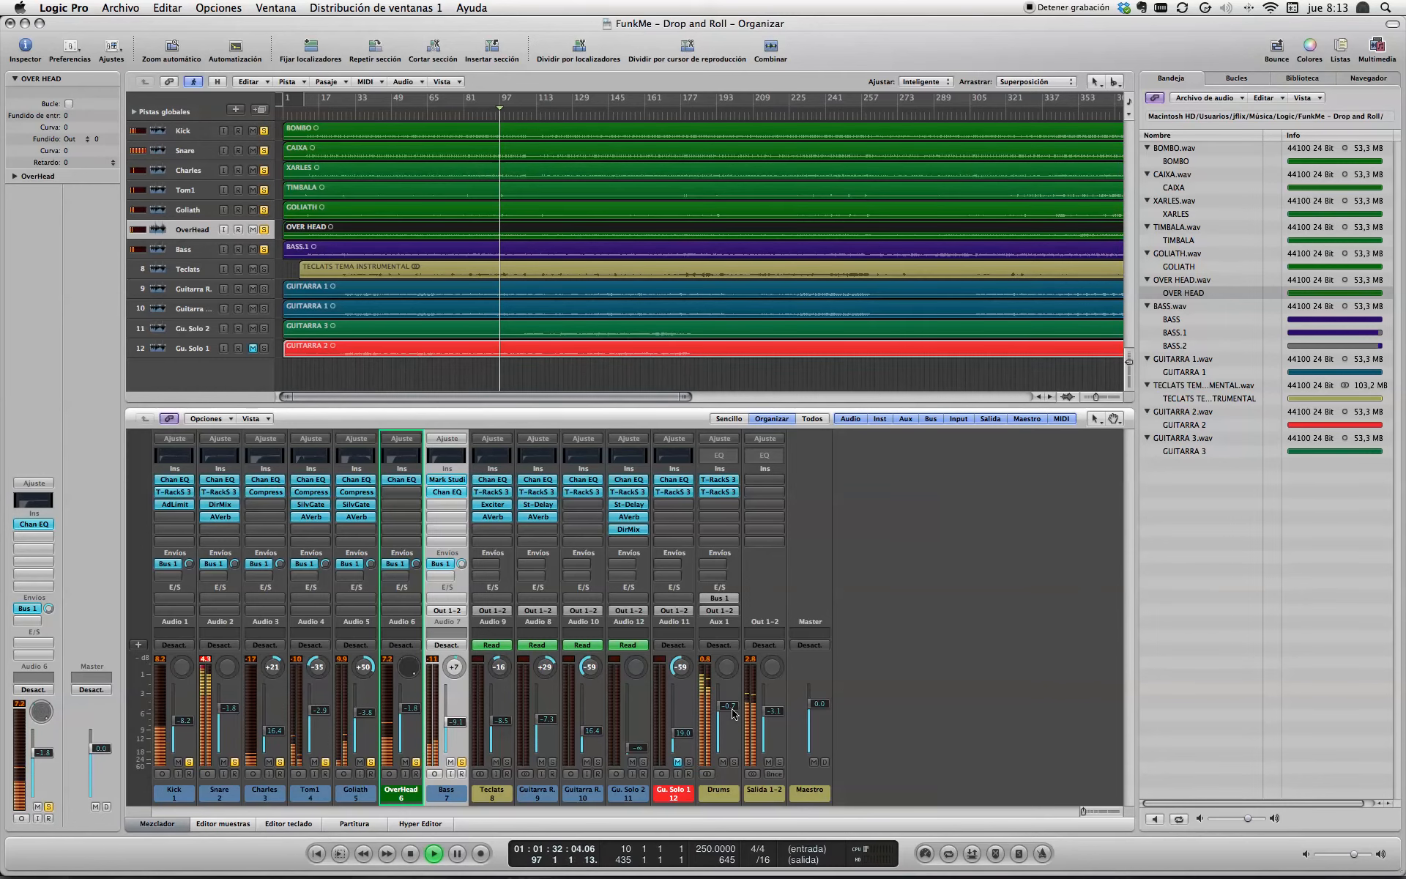
drag(731, 716, 731, 747)
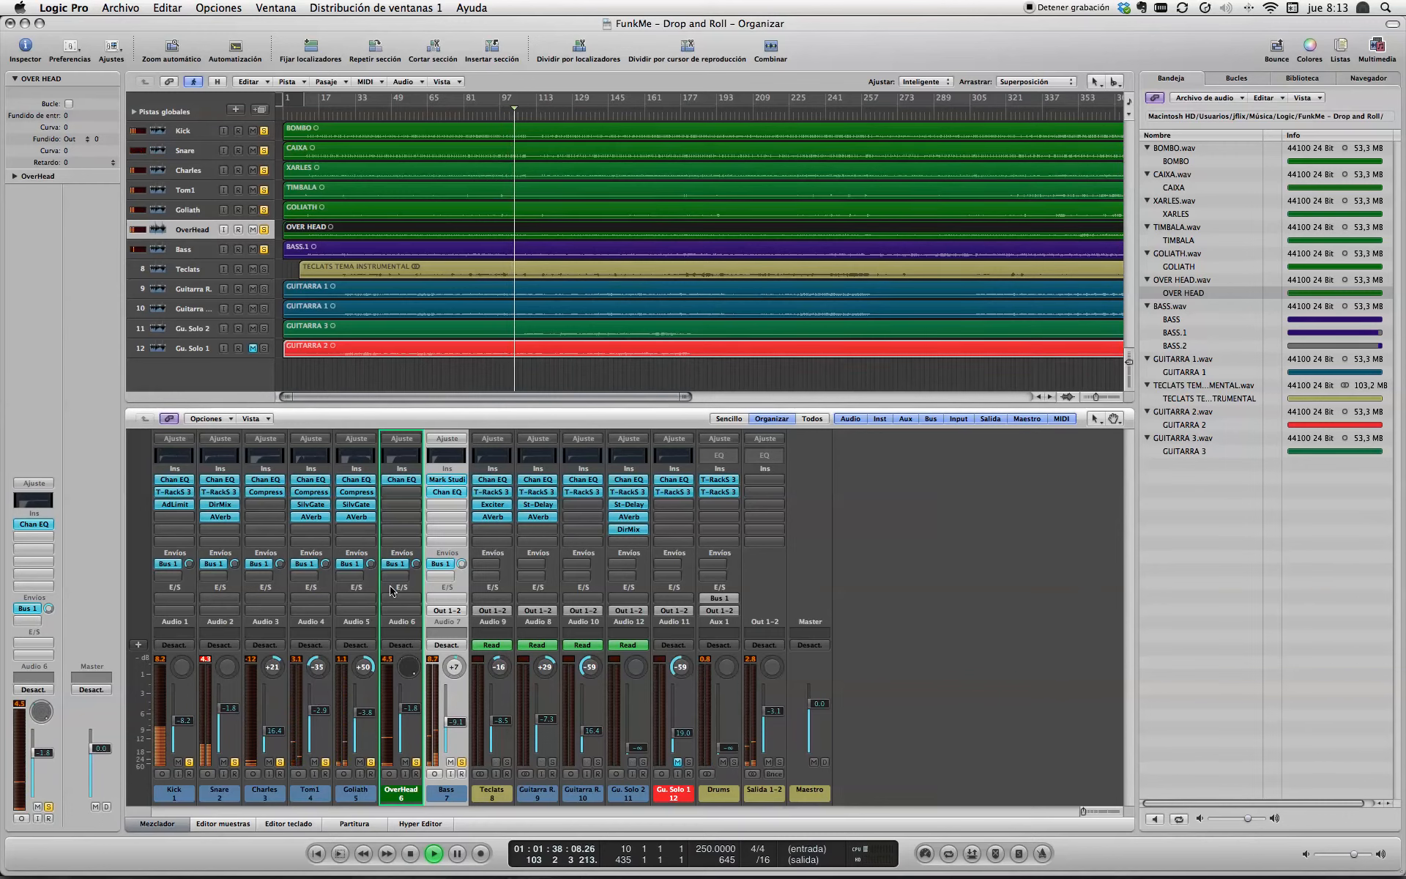
click(444, 612)
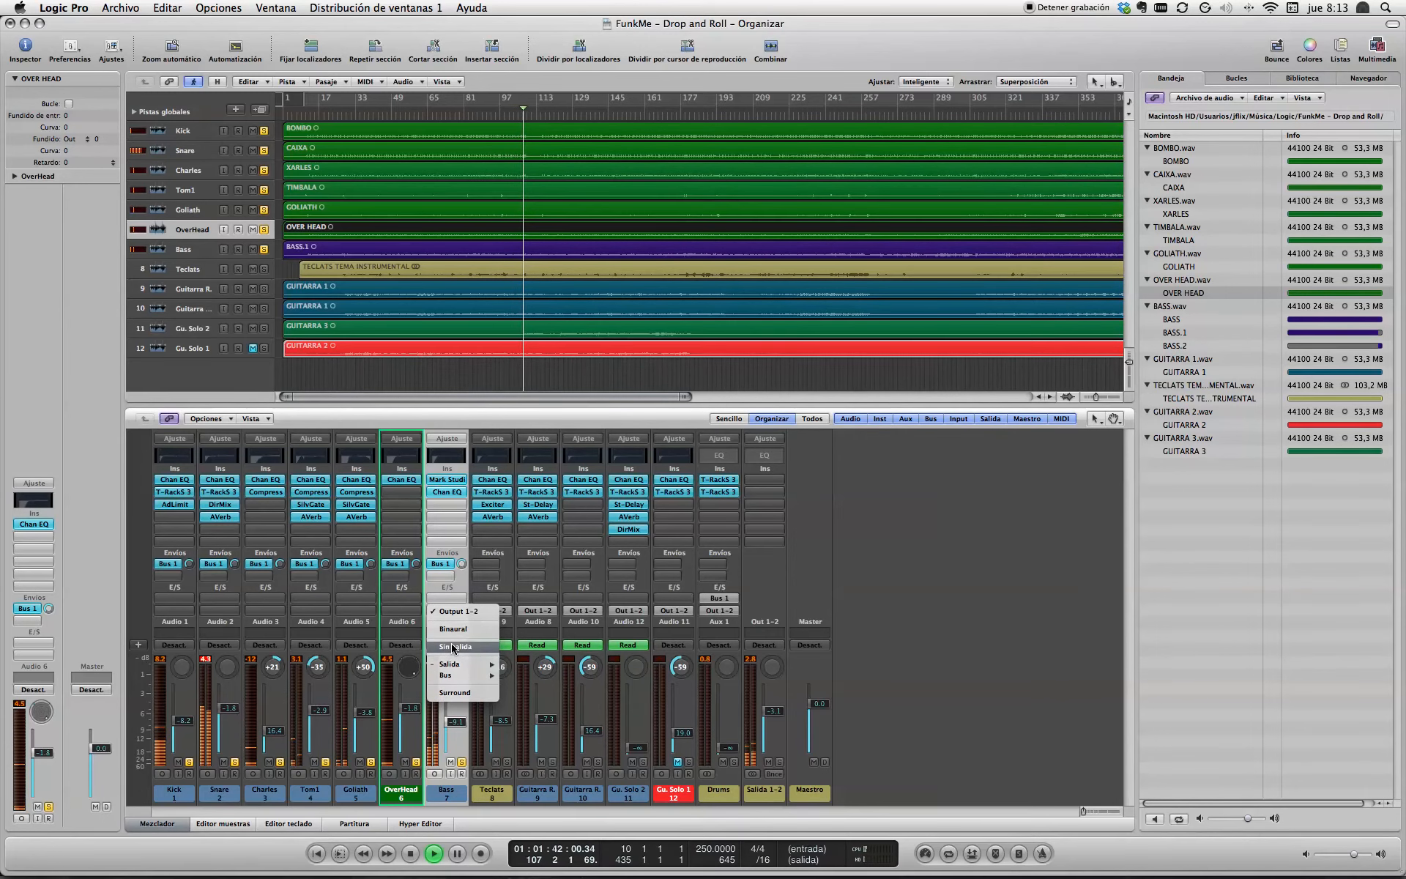
click(451, 646)
drag(727, 747, 727, 705)
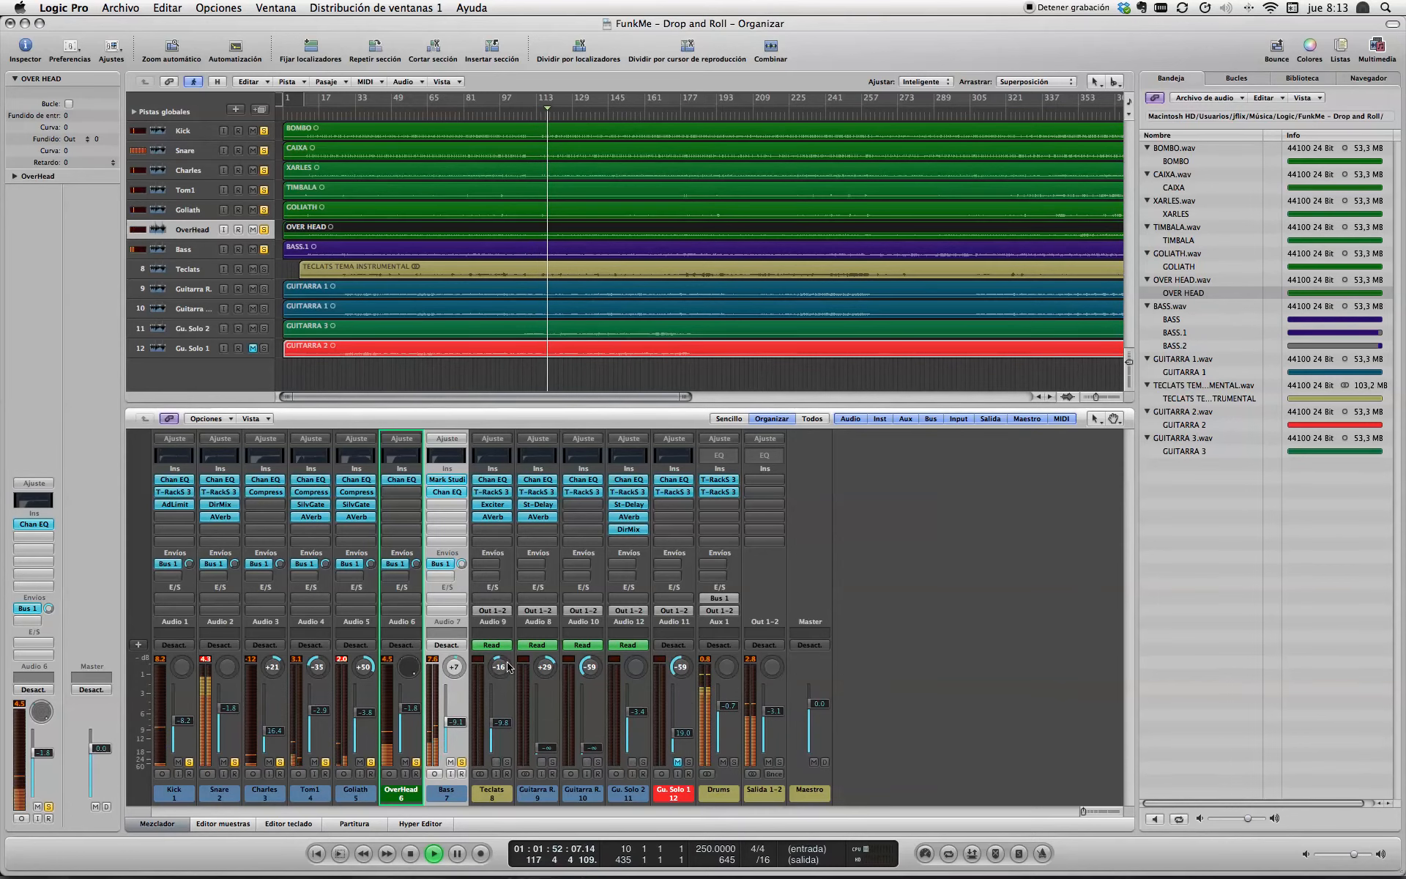
key(space)
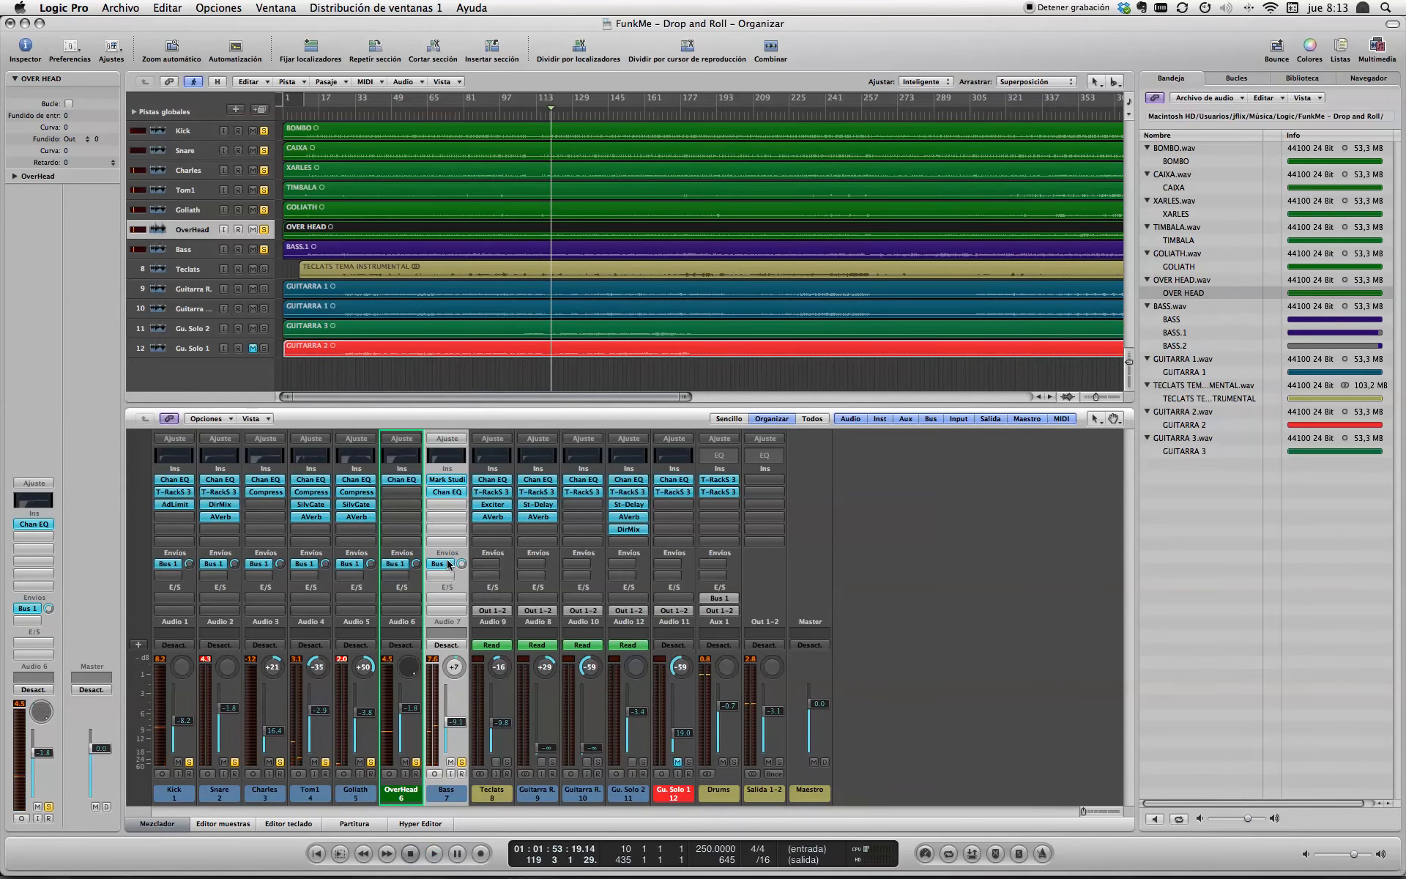
Step: Remove the Bass channel's Bus 1 send and route its output back to Output 1-2
click(449, 564)
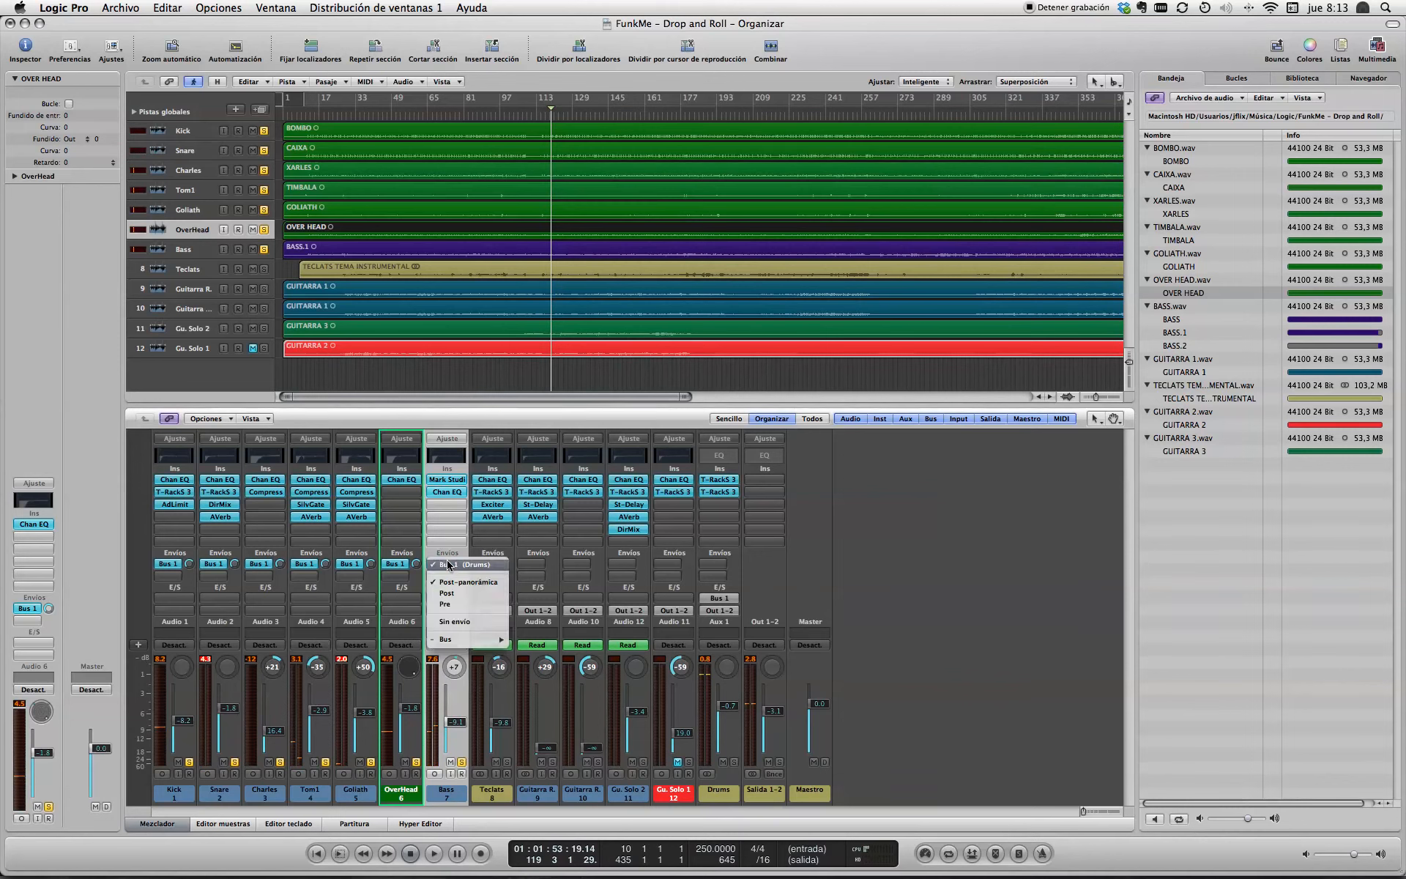
click(451, 624)
click(449, 610)
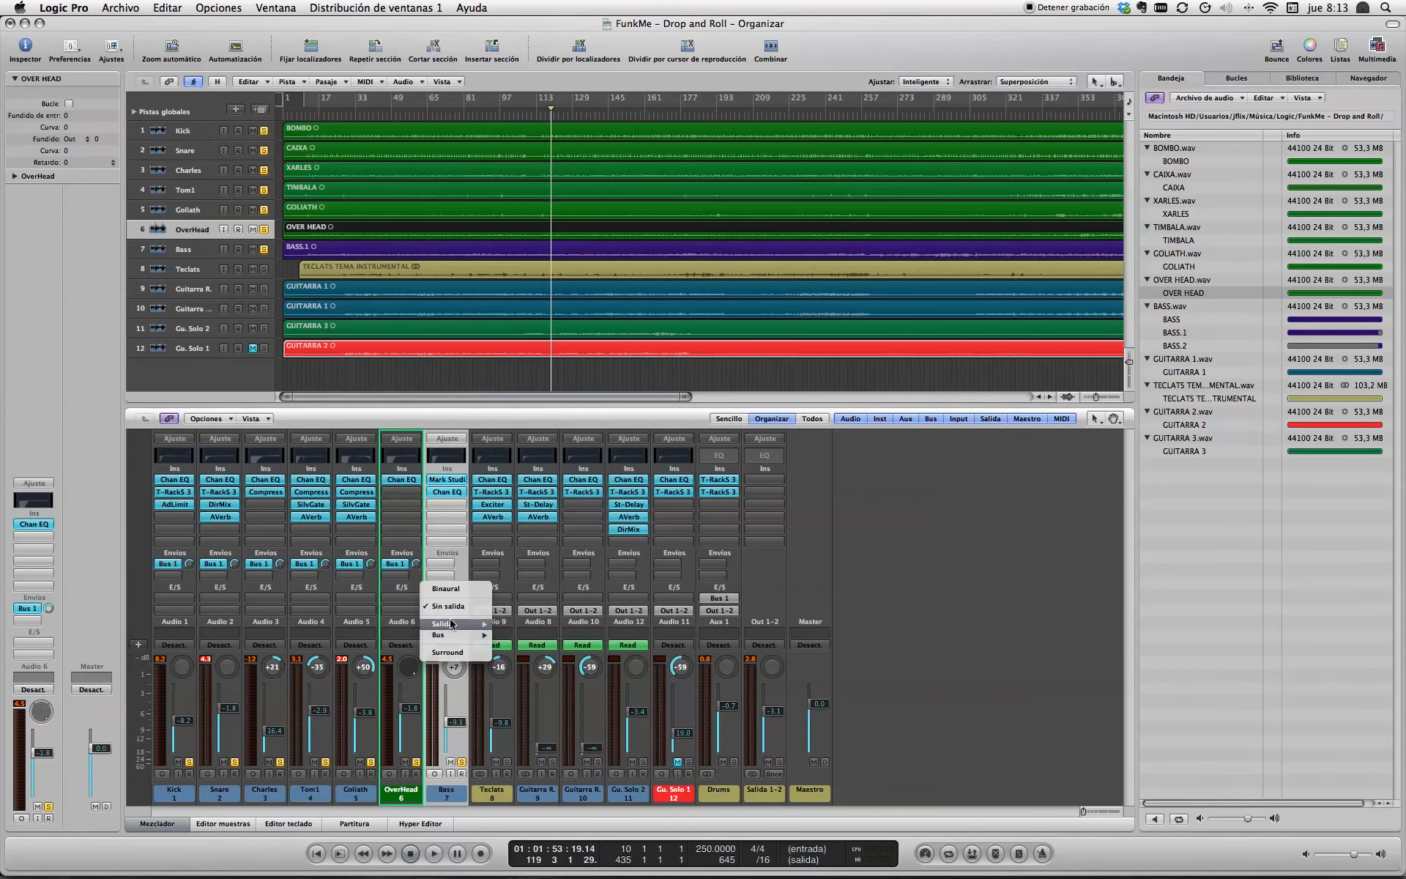
mouse_move(483, 624)
click(519, 625)
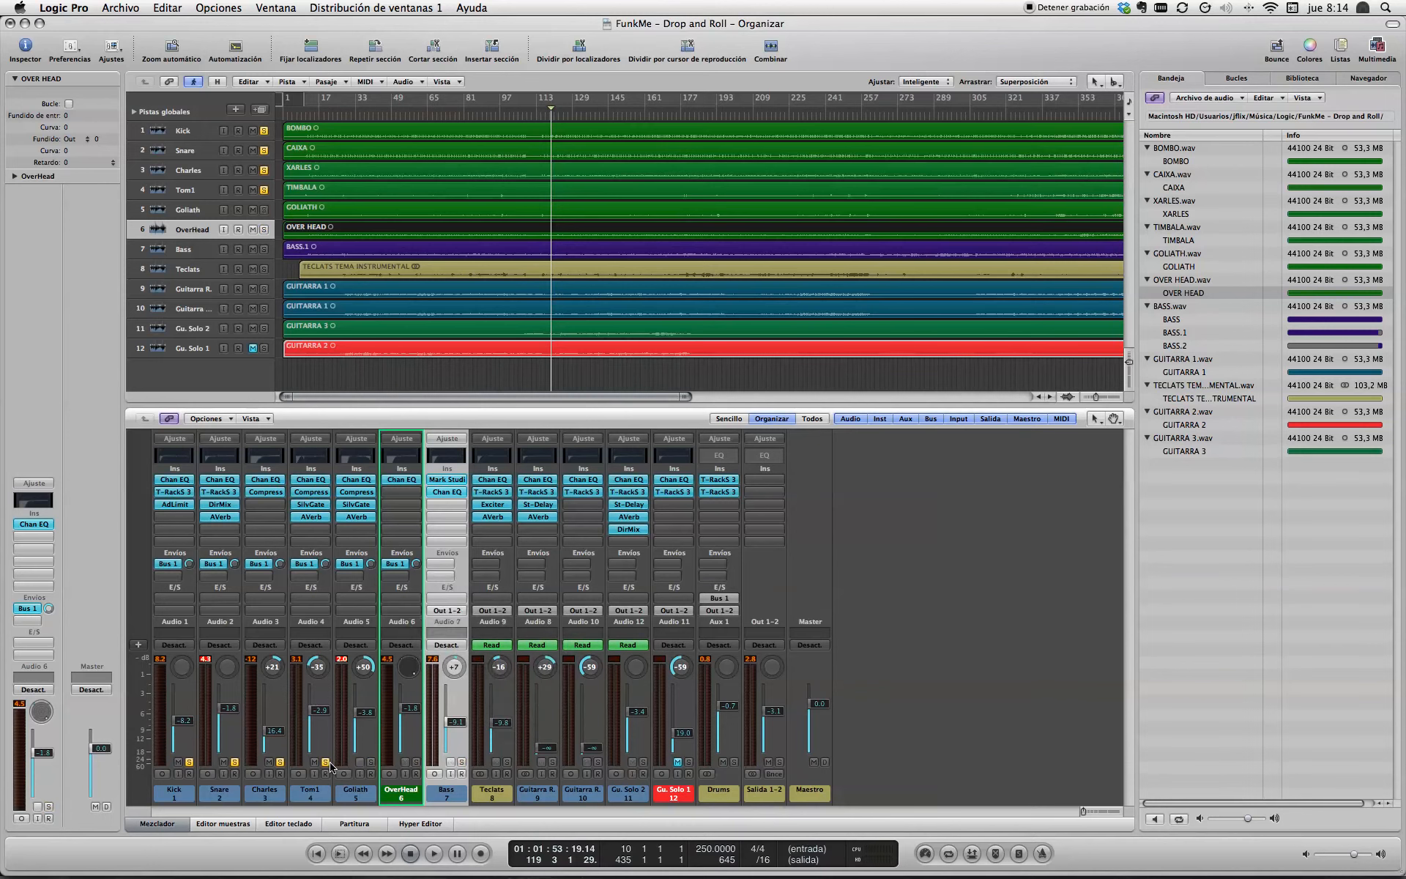
Step: Turn off the remaining drum channel solos and show the tracks enlarged with their volume automation
click(234, 762)
drag(1128, 367, 1129, 376)
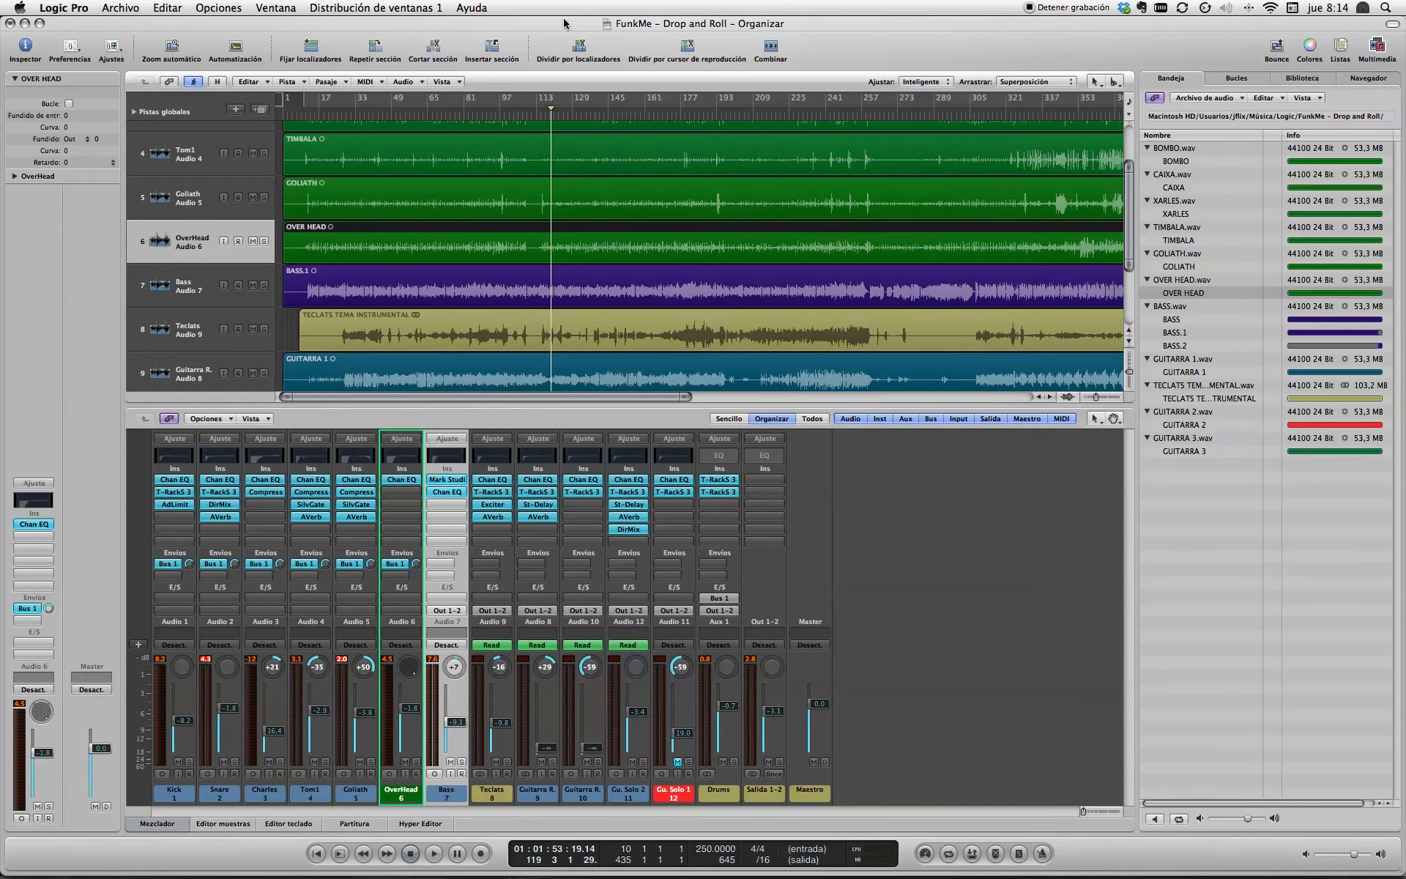
click(232, 48)
scroll(785, 311, down, 5)
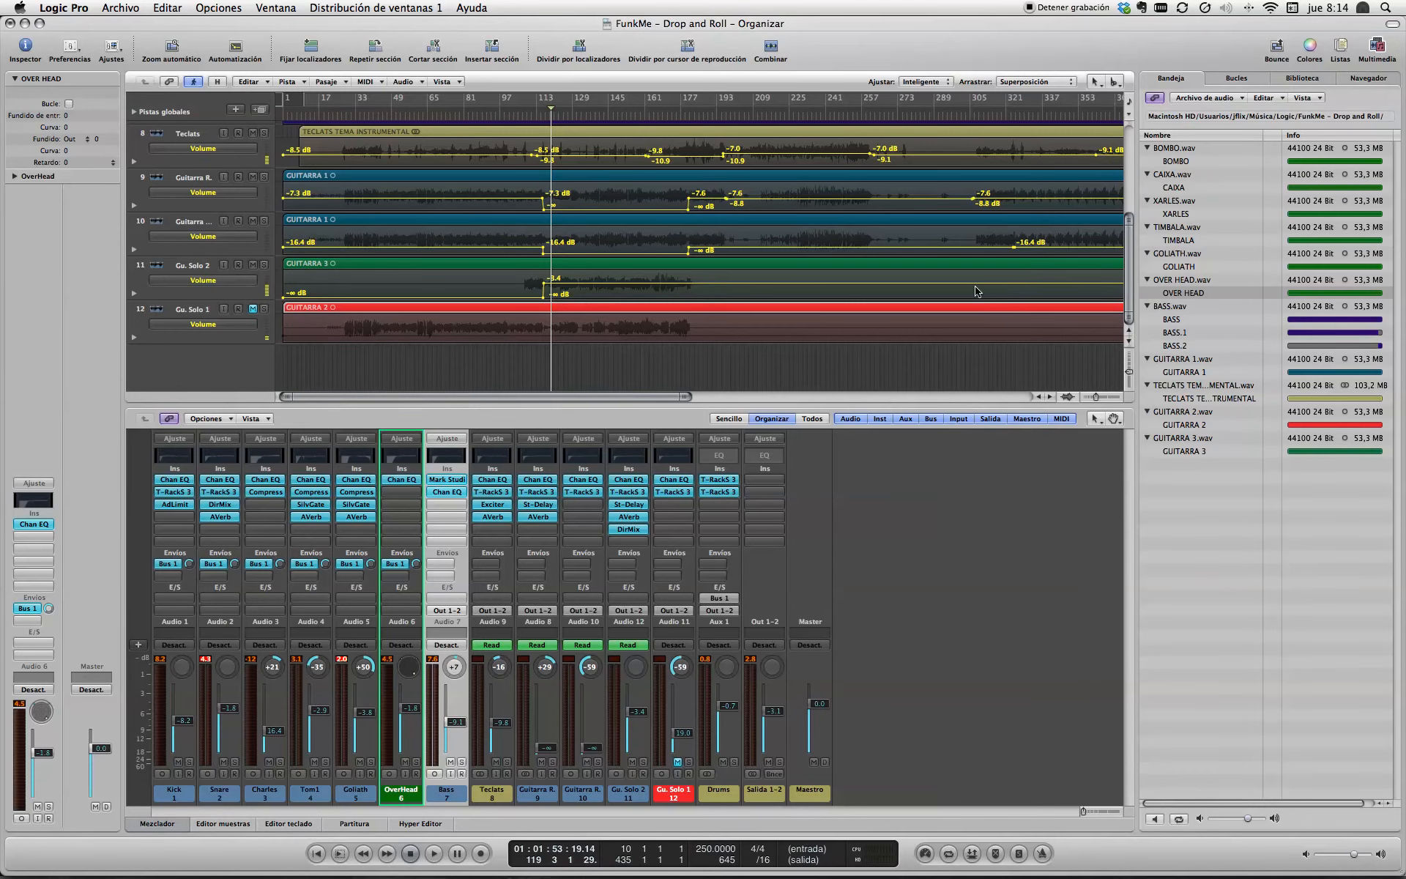
drag(1129, 375, 1130, 379)
Step: Listen to the two Guitarra tracks and Gu. Solo 2 soloed from about bar 110, and turn their solos off
click(264, 169)
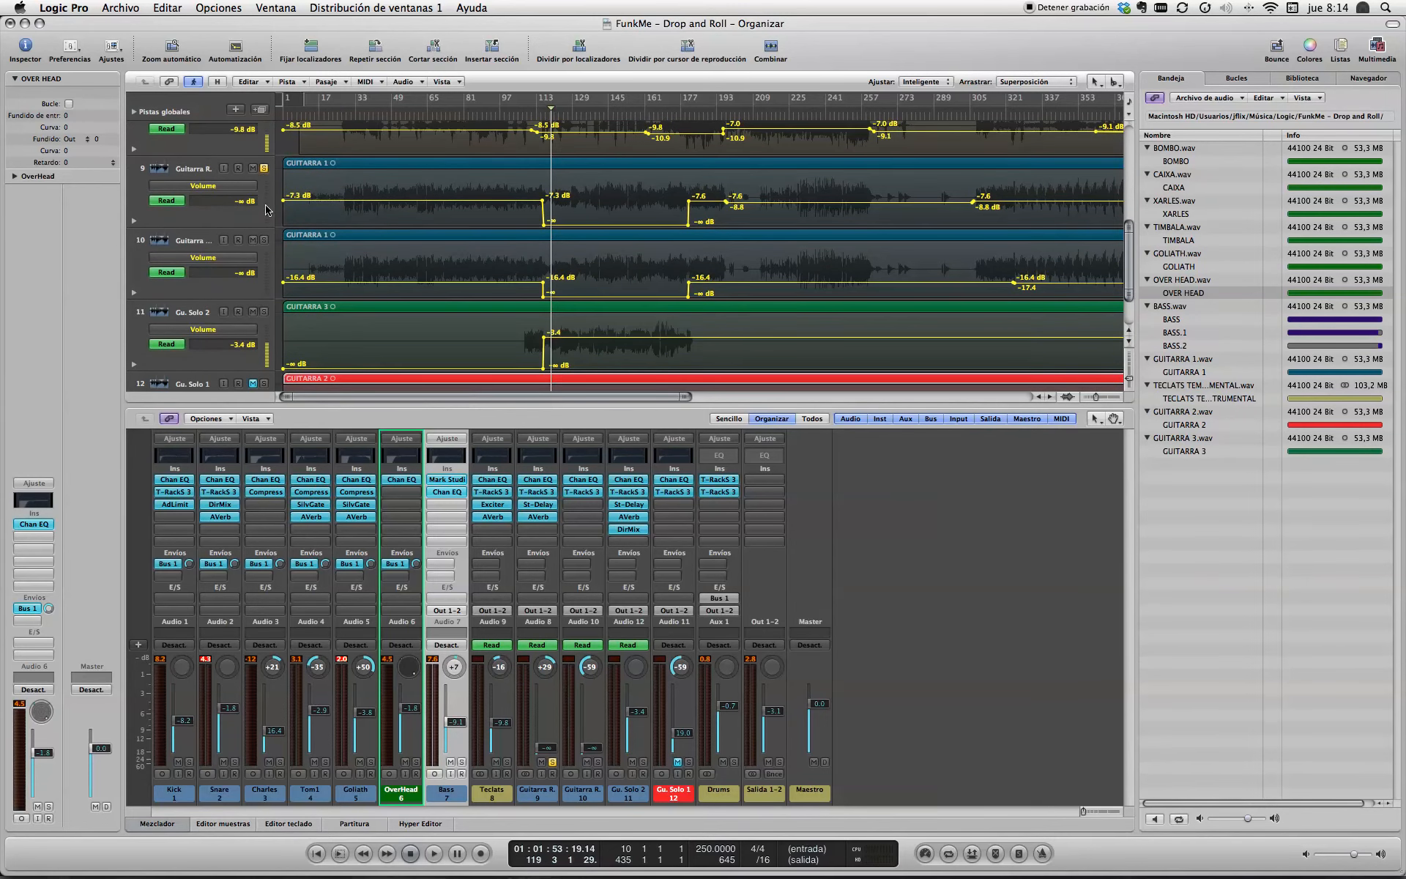
click(266, 311)
click(530, 119)
key(space)
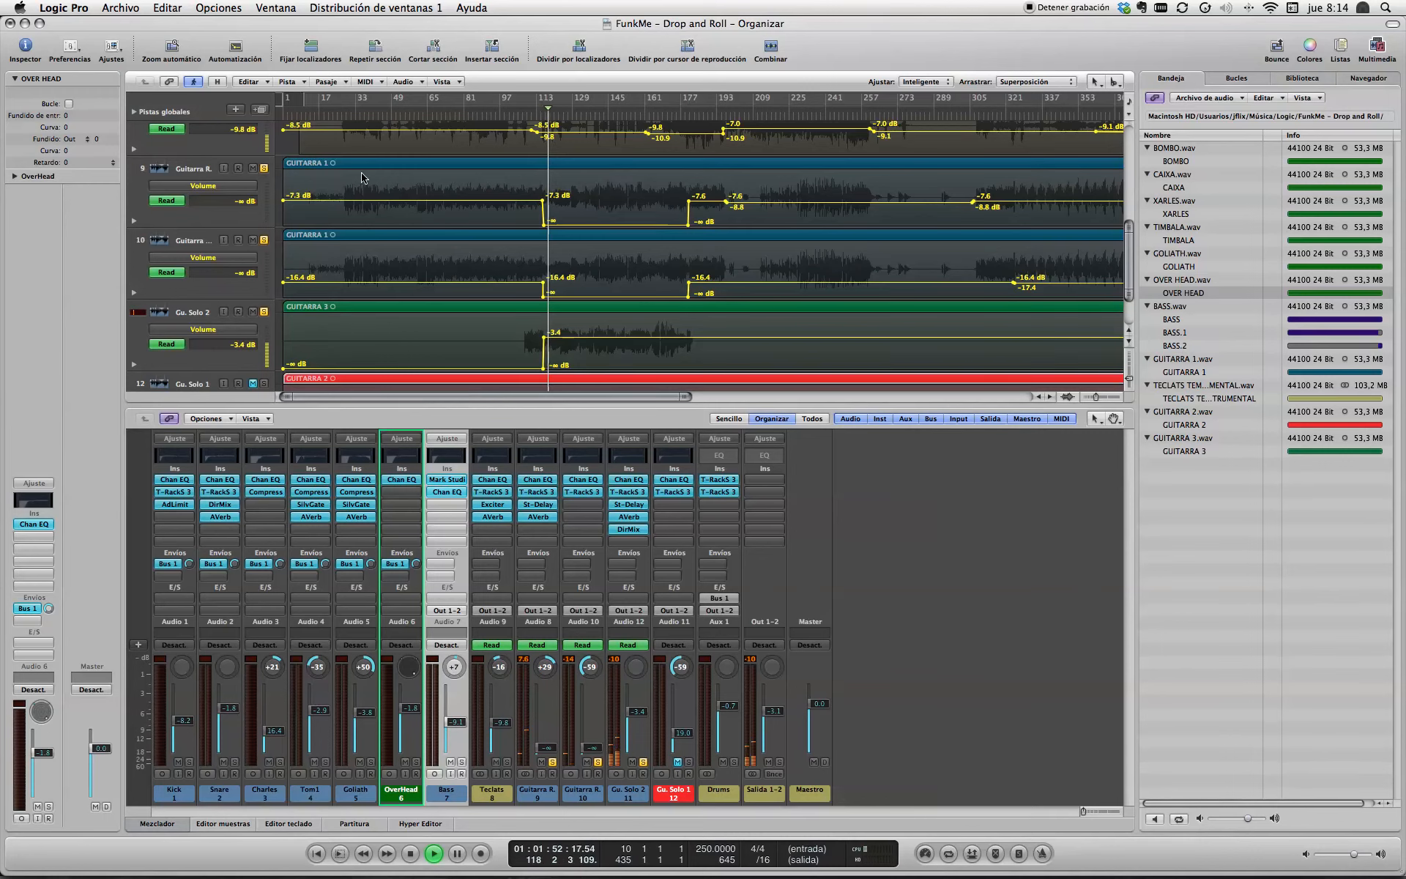
scroll(303, 199, down, 1)
key(space)
click(263, 155)
click(264, 227)
click(263, 299)
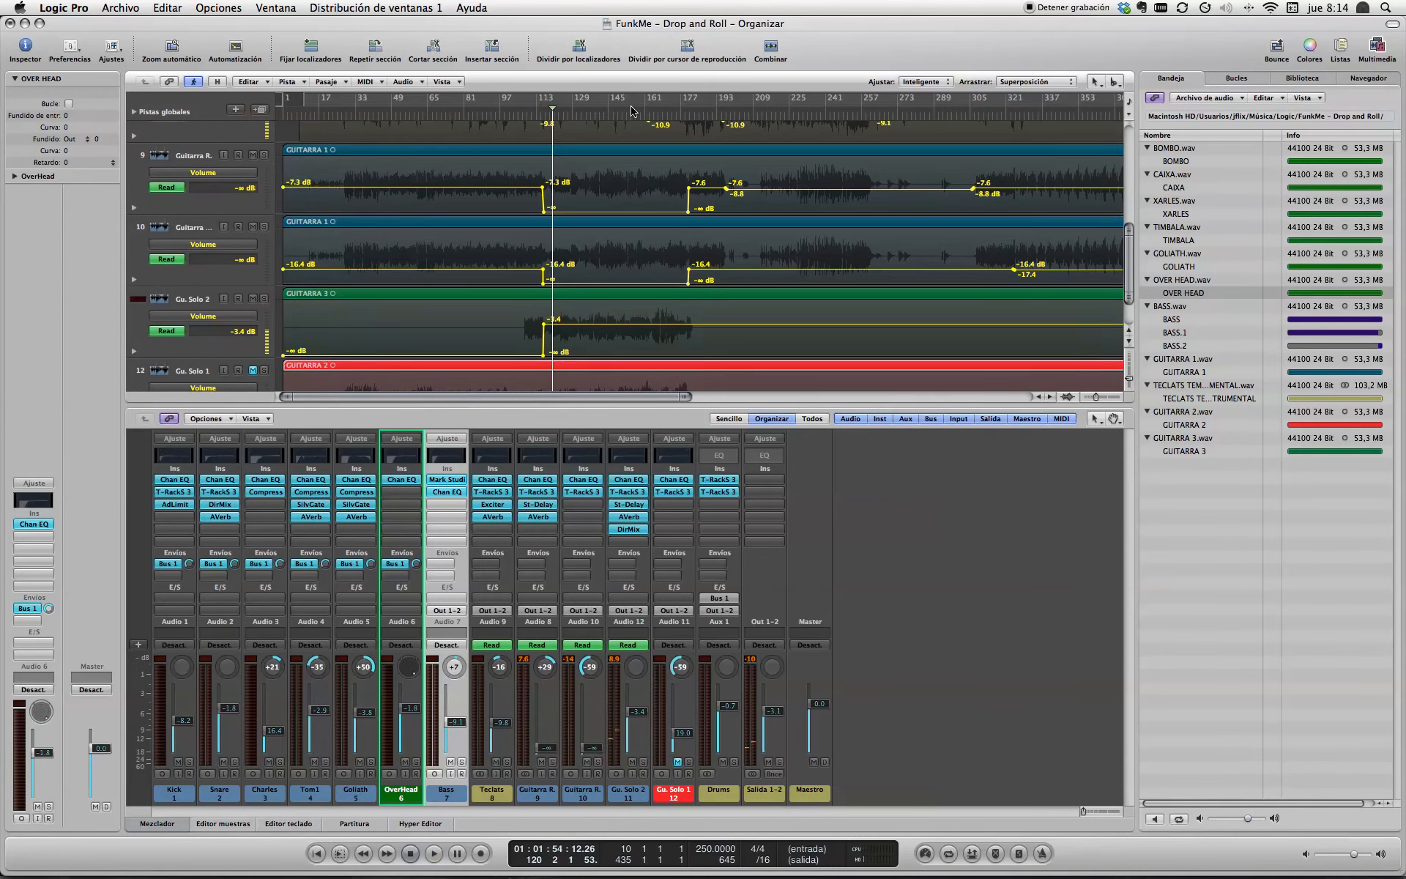
Step: Play the full mix across the guitar volume automation changes, from about bar 110 and from about bar 178
click(528, 112)
key(space)
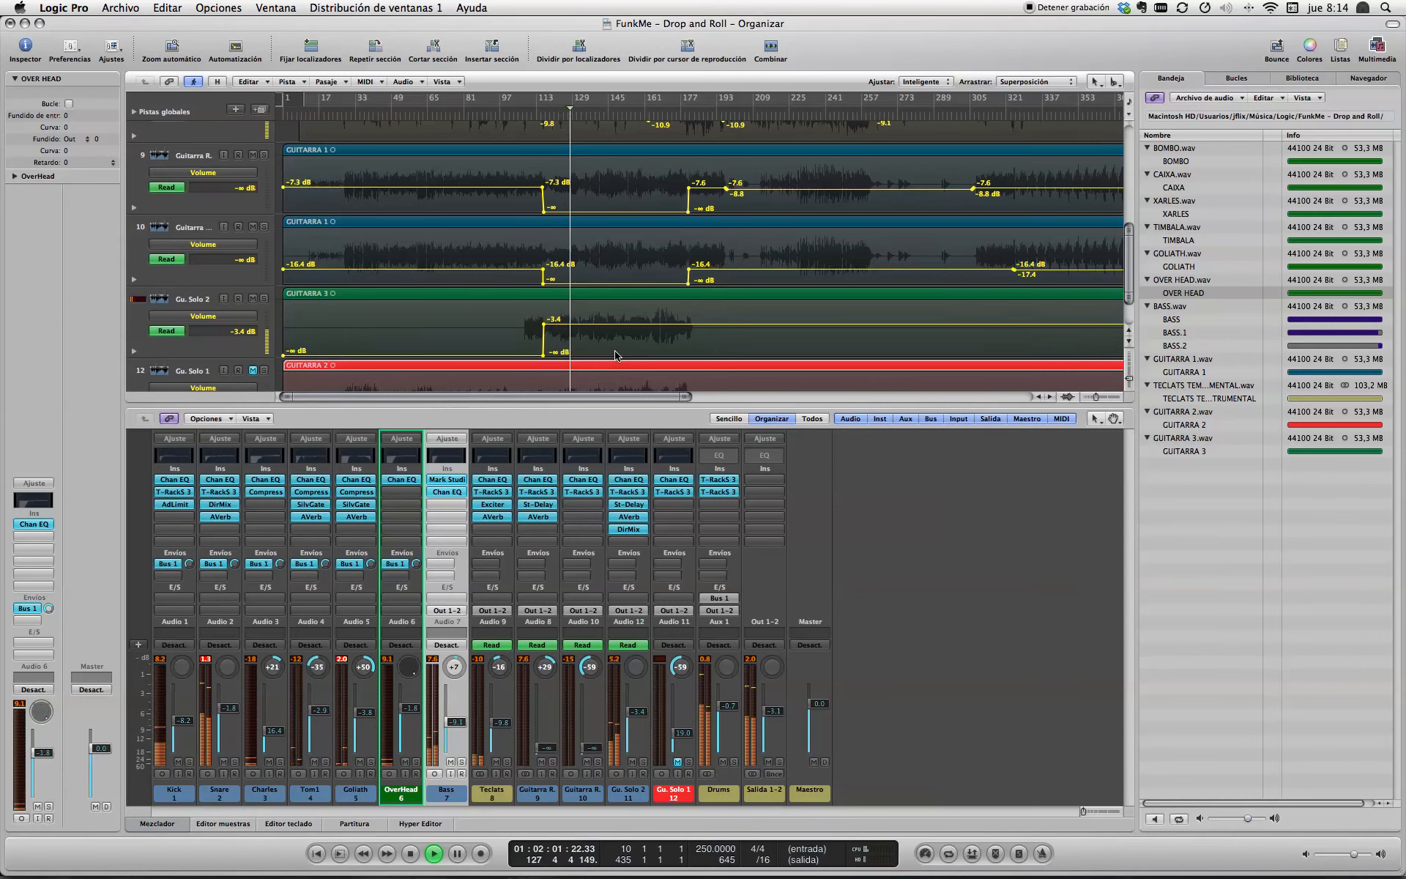
key(space)
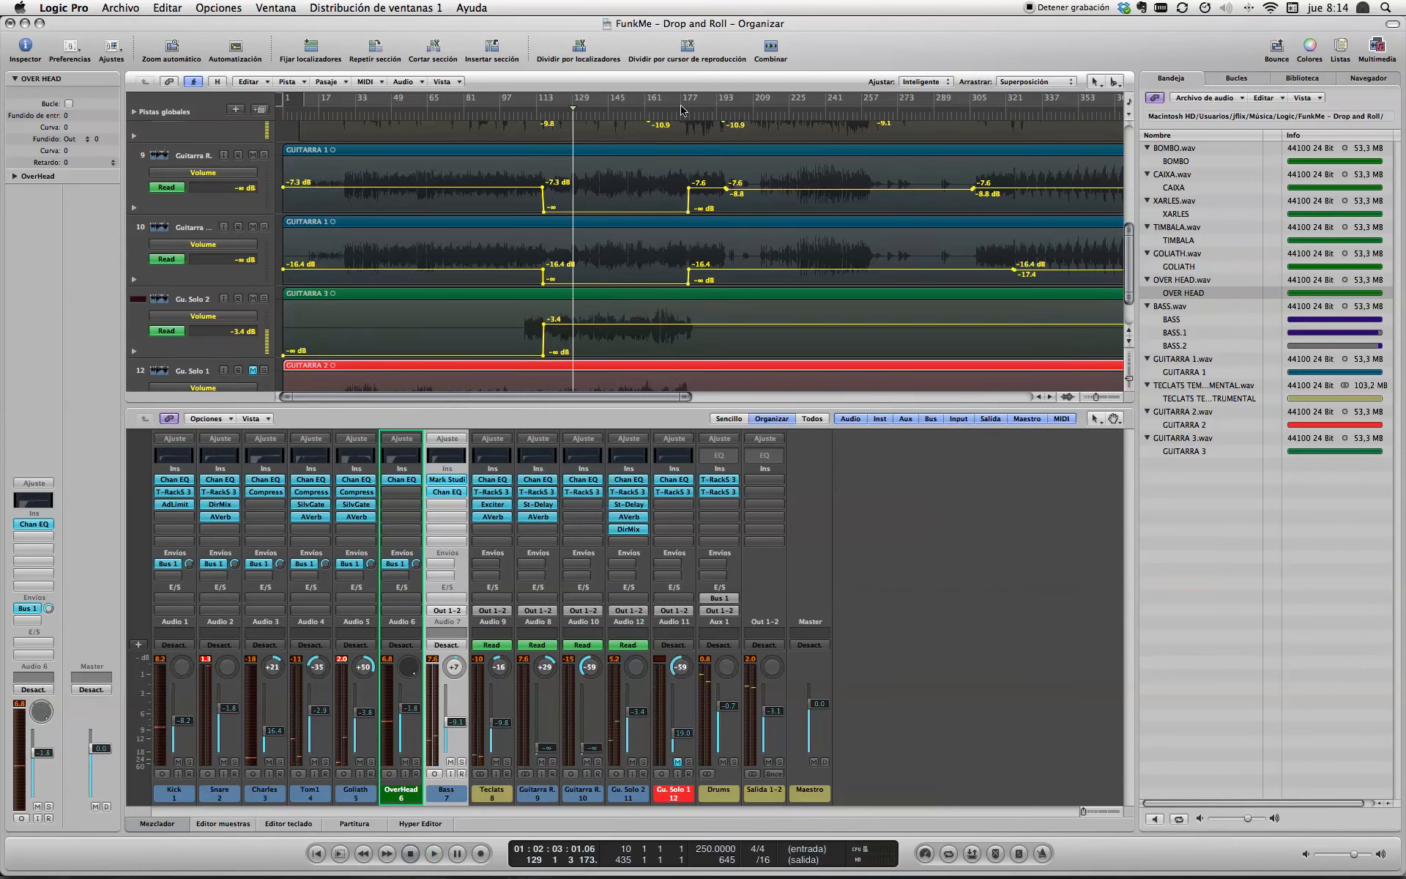
click(683, 114)
key(space)
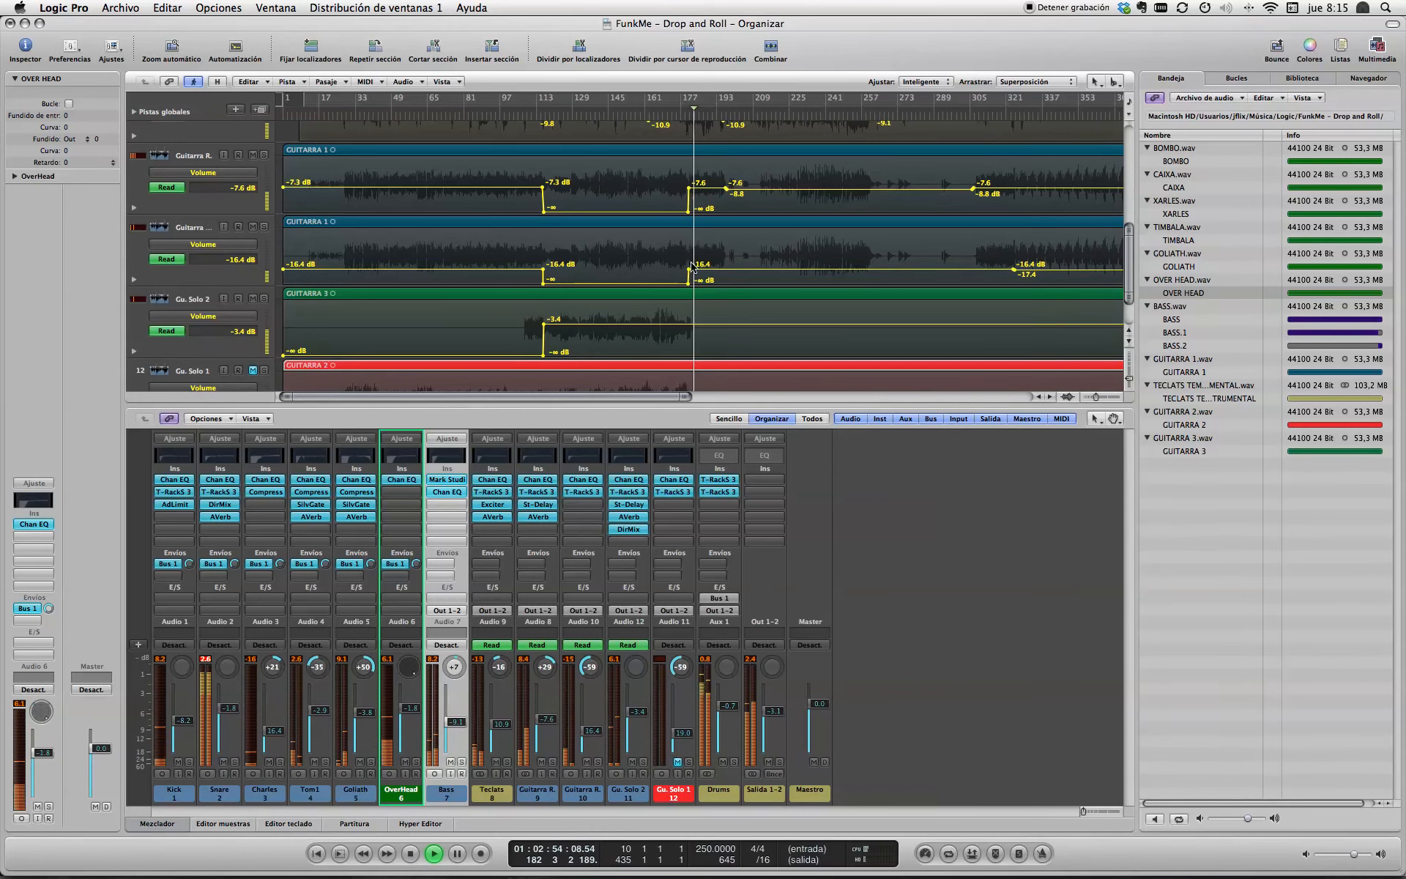
key(space)
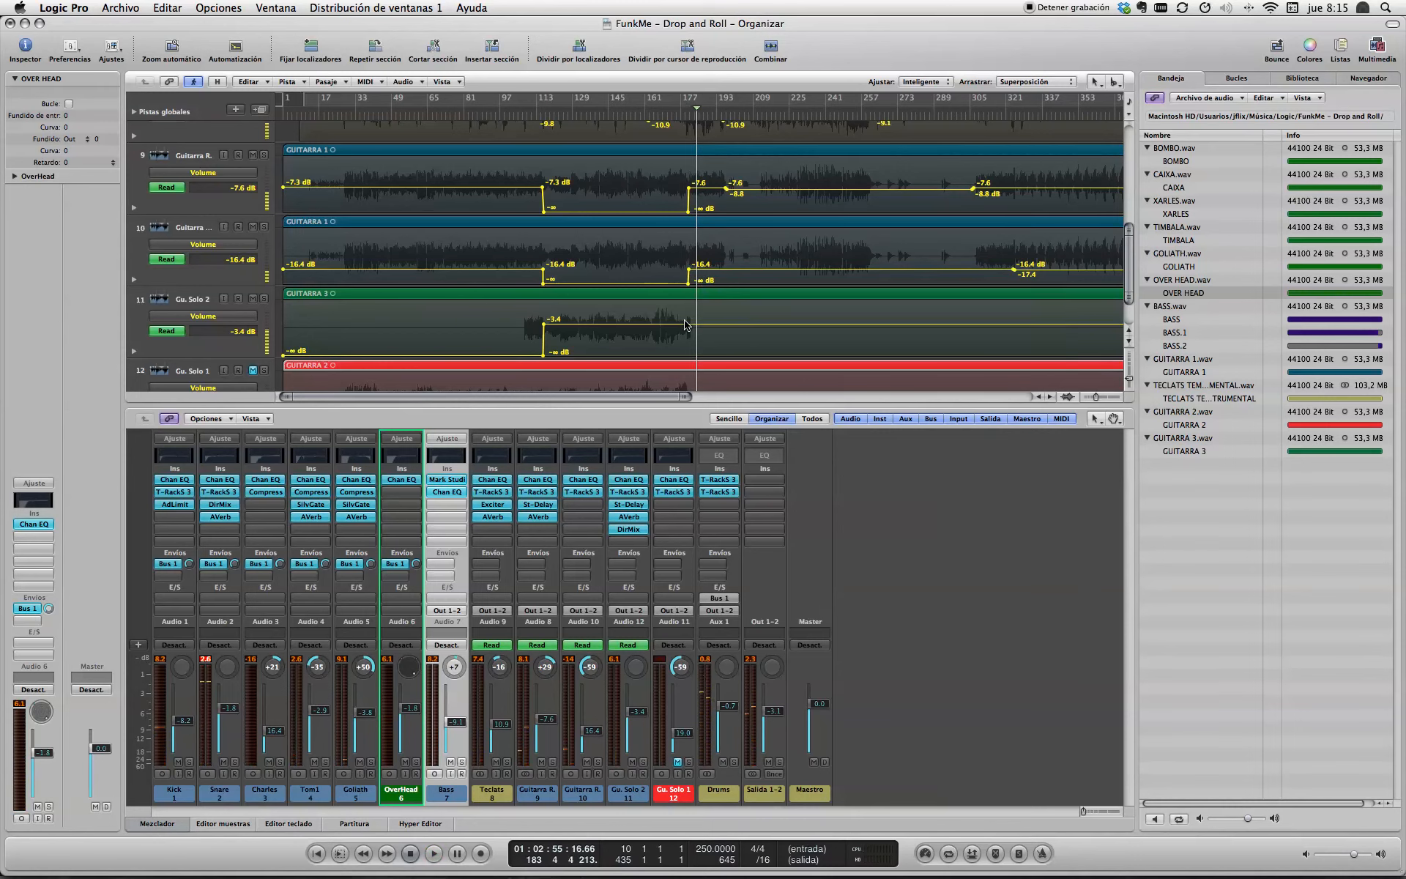
Step: Play the end of the song from about bar 421, around the start of the BASS.2 region
drag(608, 399, 771, 400)
scroll(770, 388, up, 6)
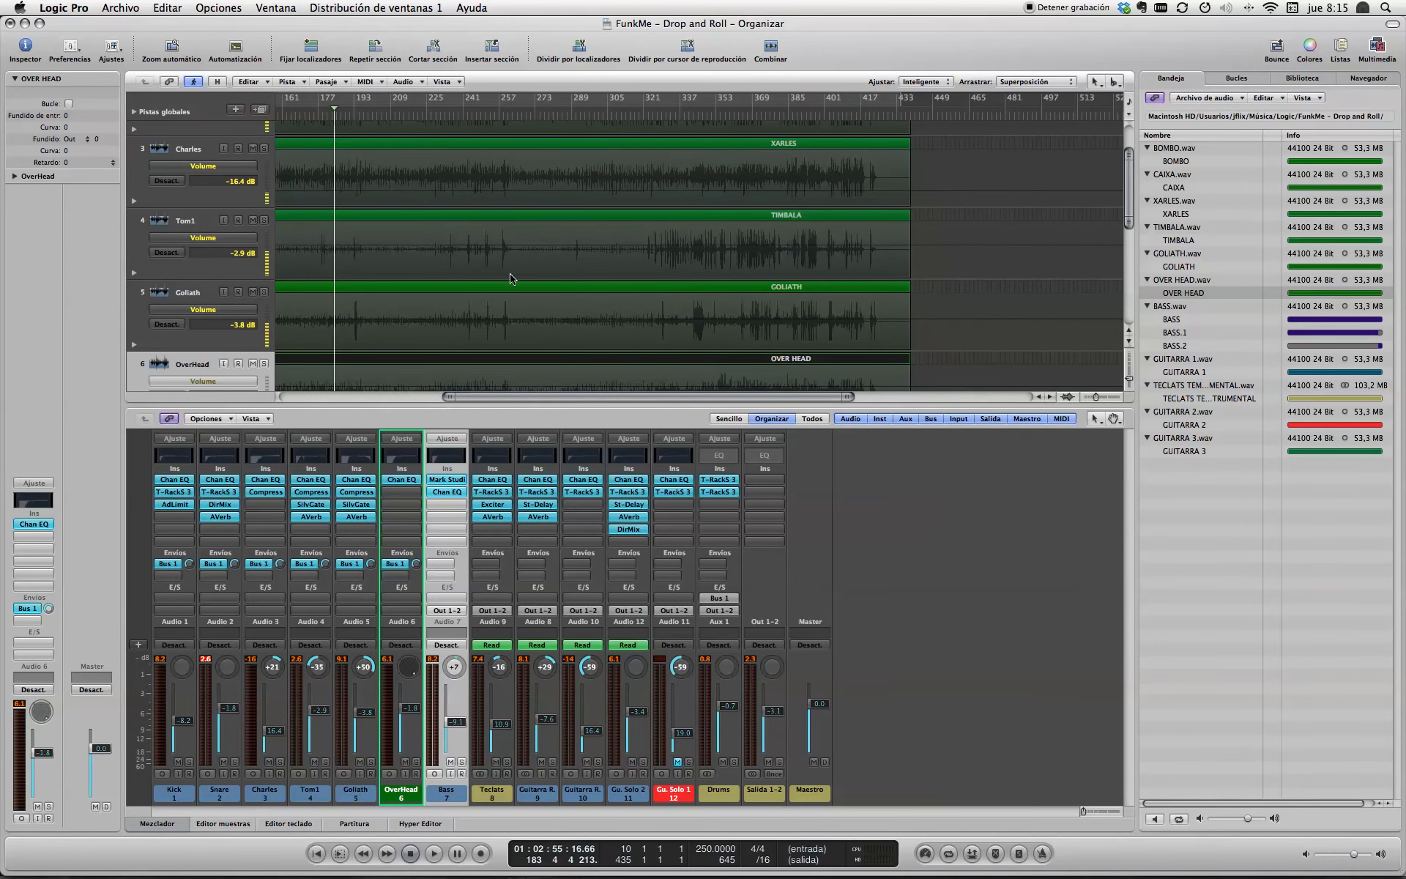
scroll(732, 225, down, 3)
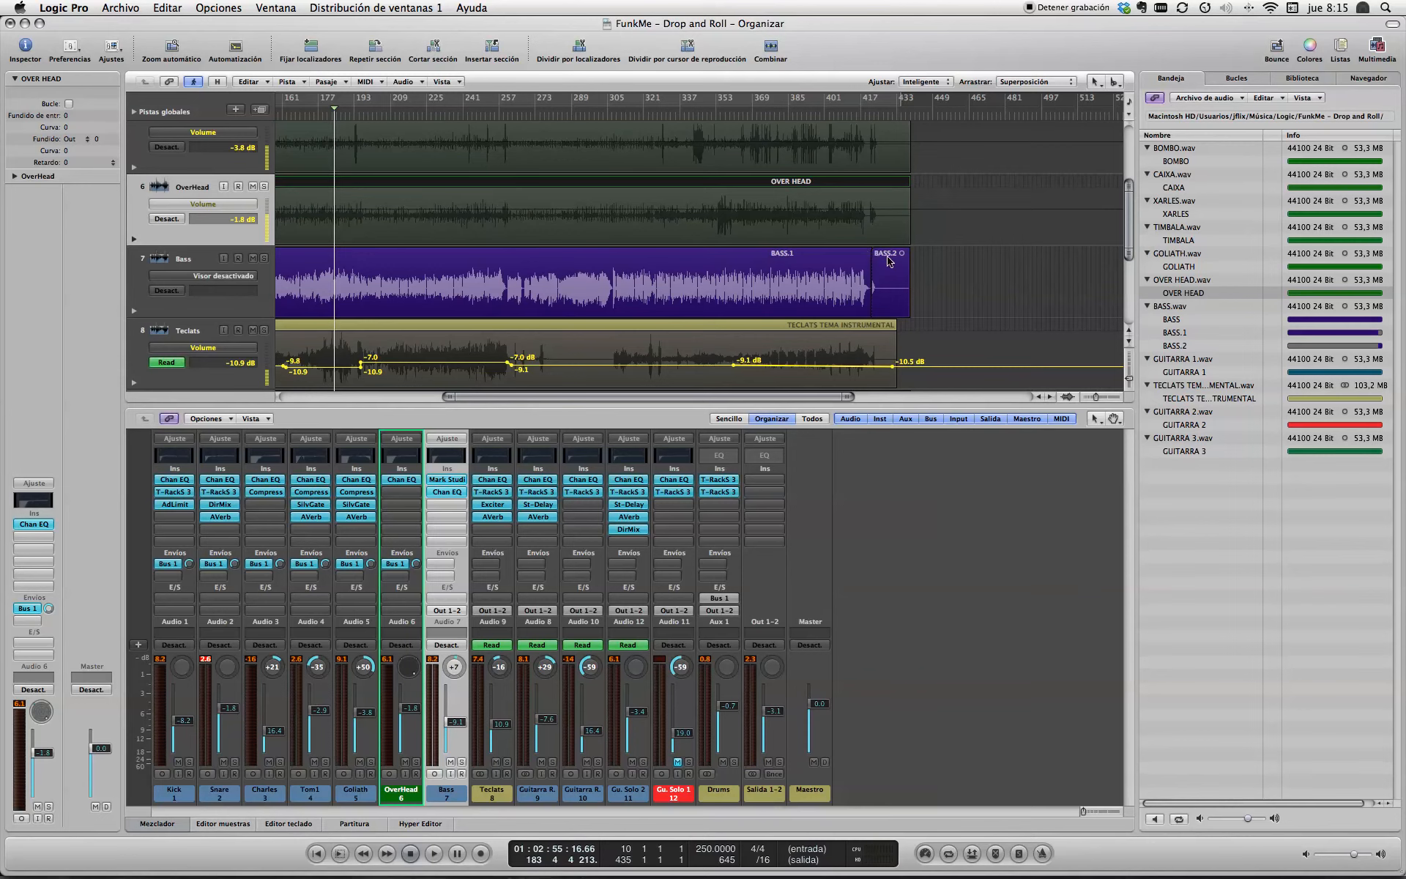
click(869, 118)
key(space)
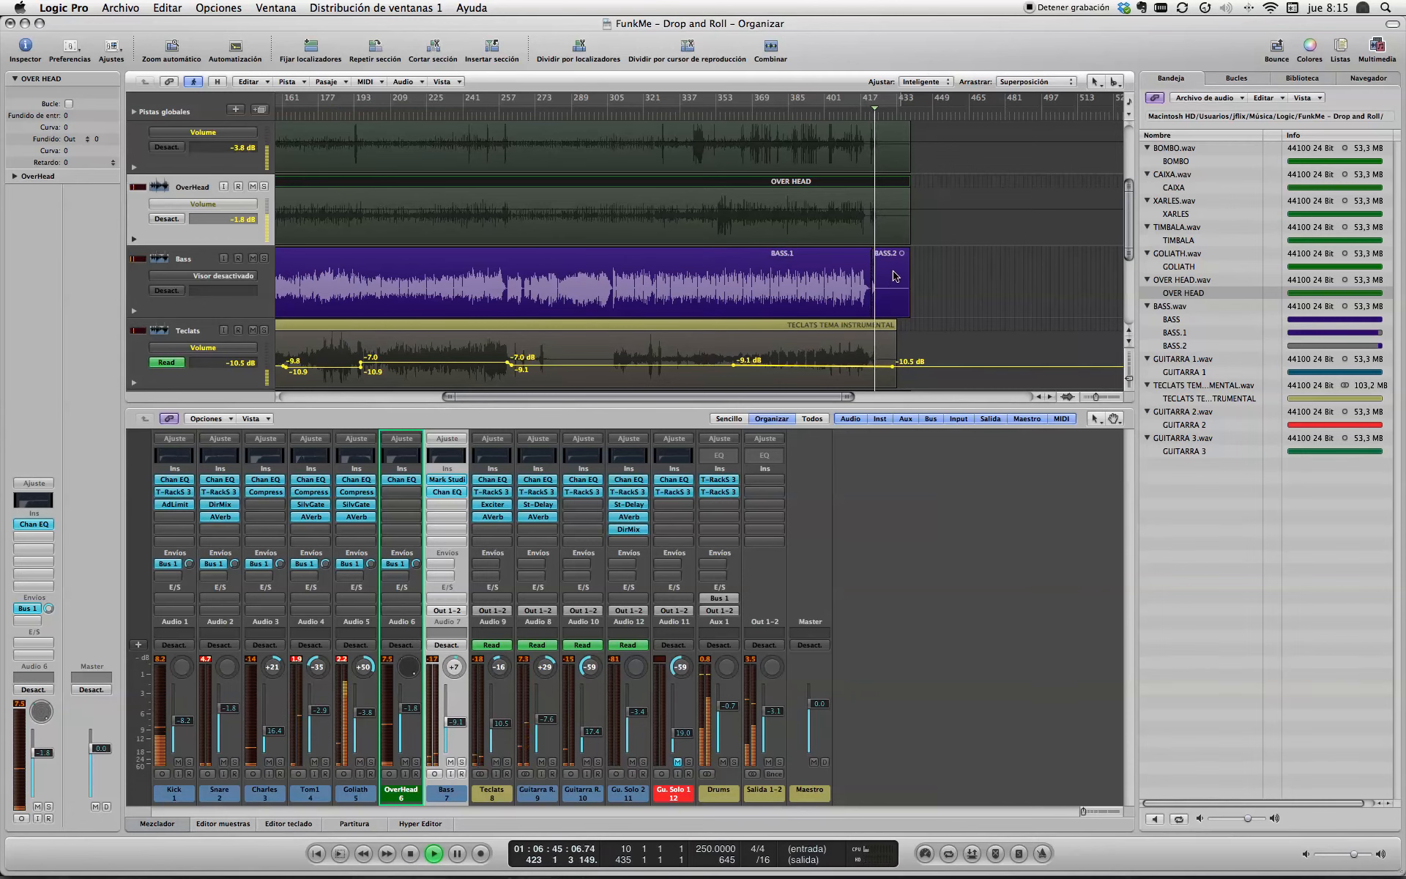
key(space)
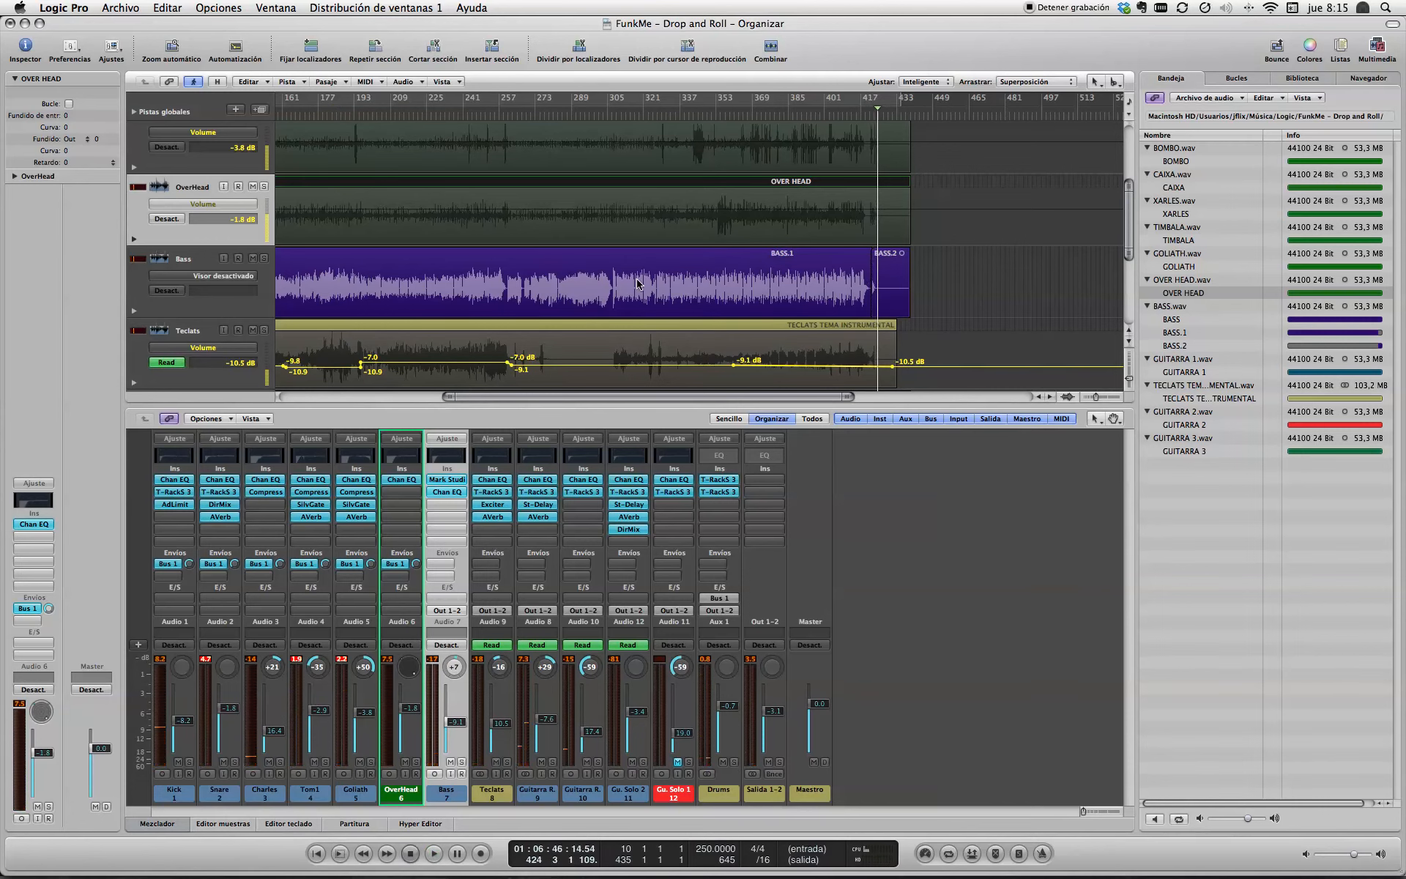
Step: Review the volume automation across the guitar, bass and keyboard tracks and play the full mix from about bar 193
scroll(466, 292, down, 3)
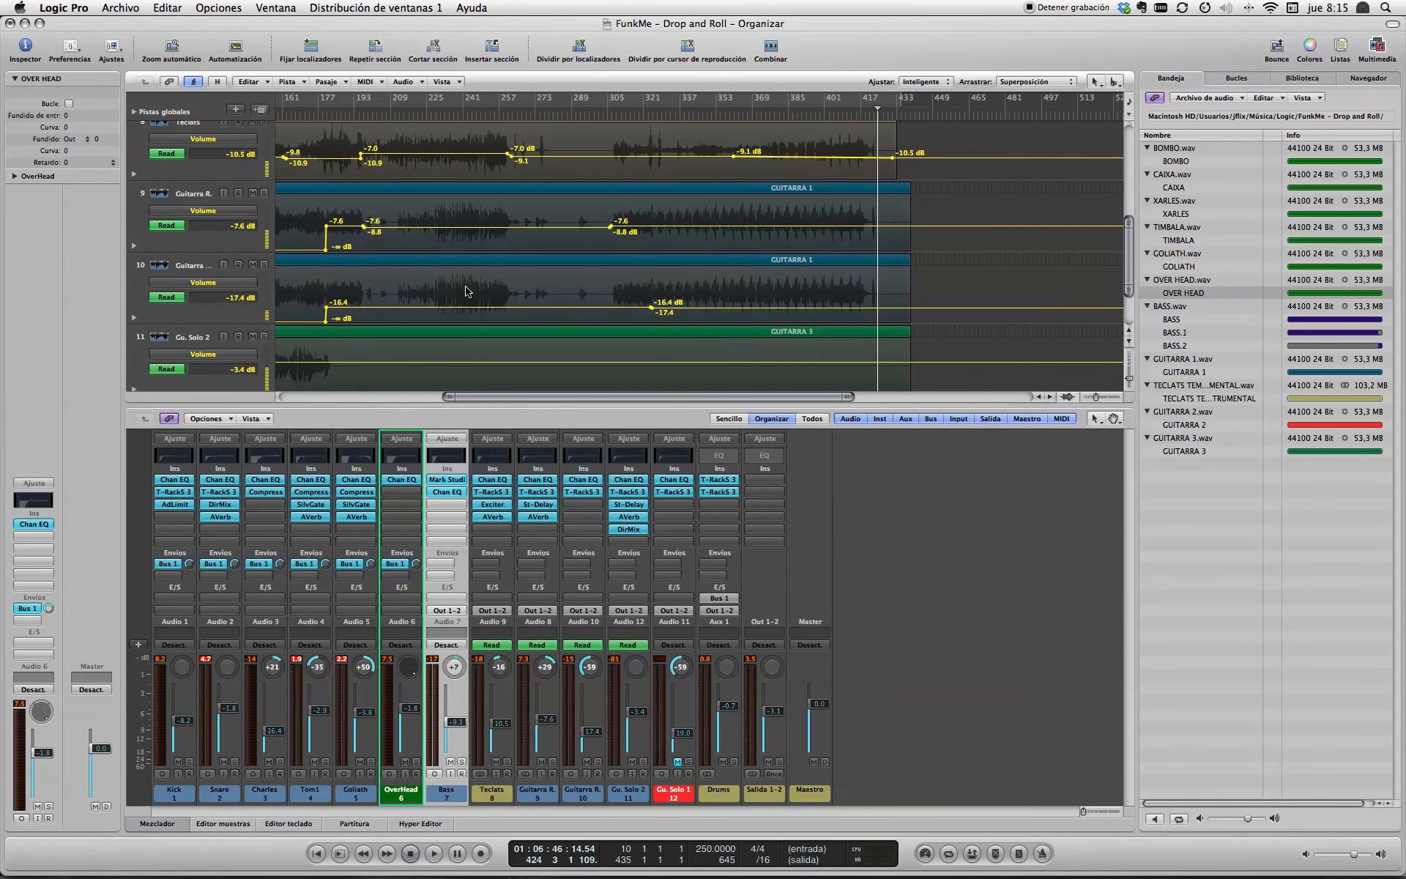
scroll(466, 291, down, 1)
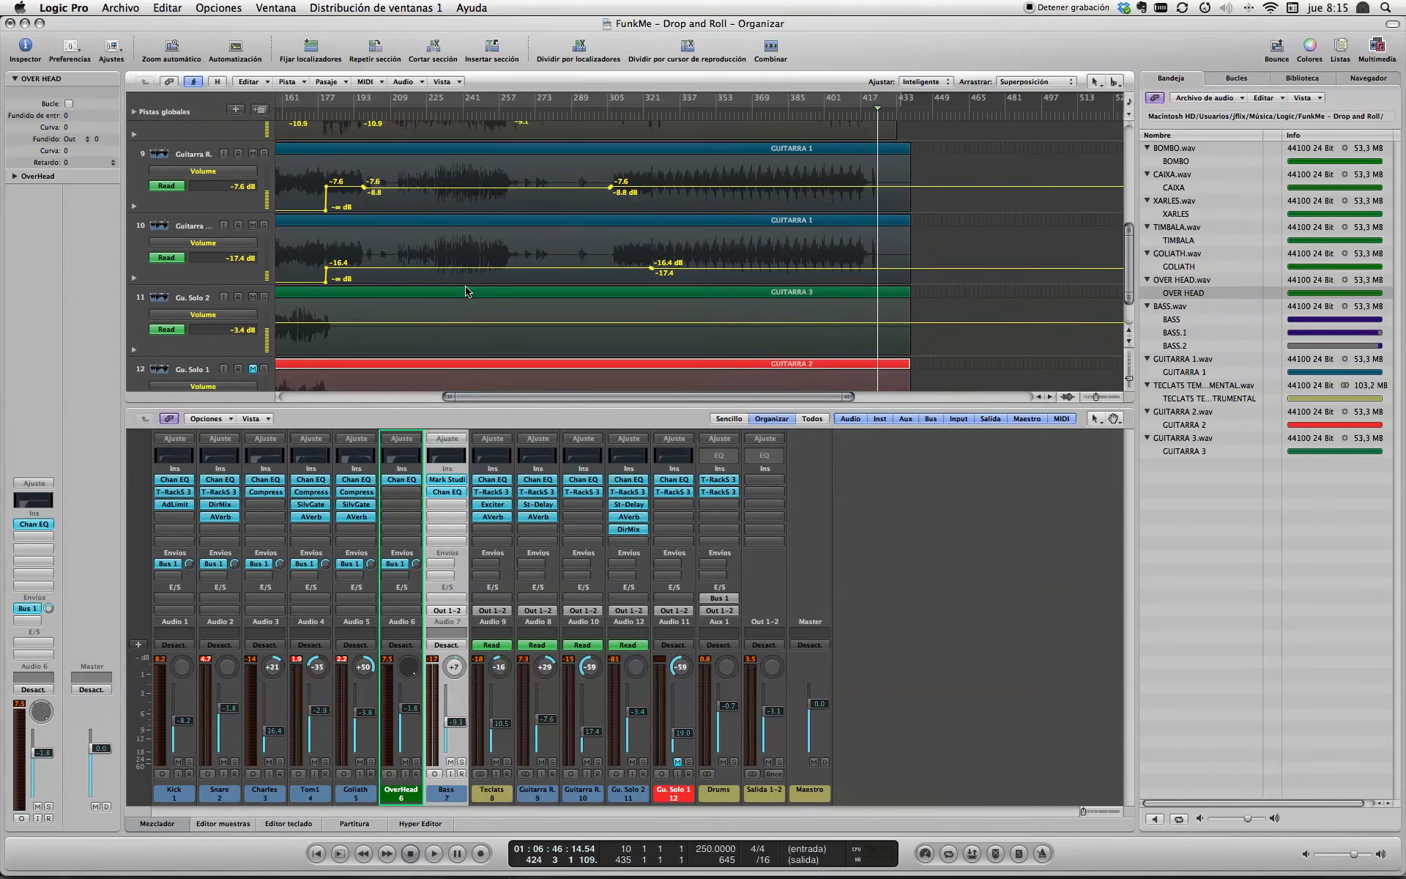
drag(562, 396, 359, 401)
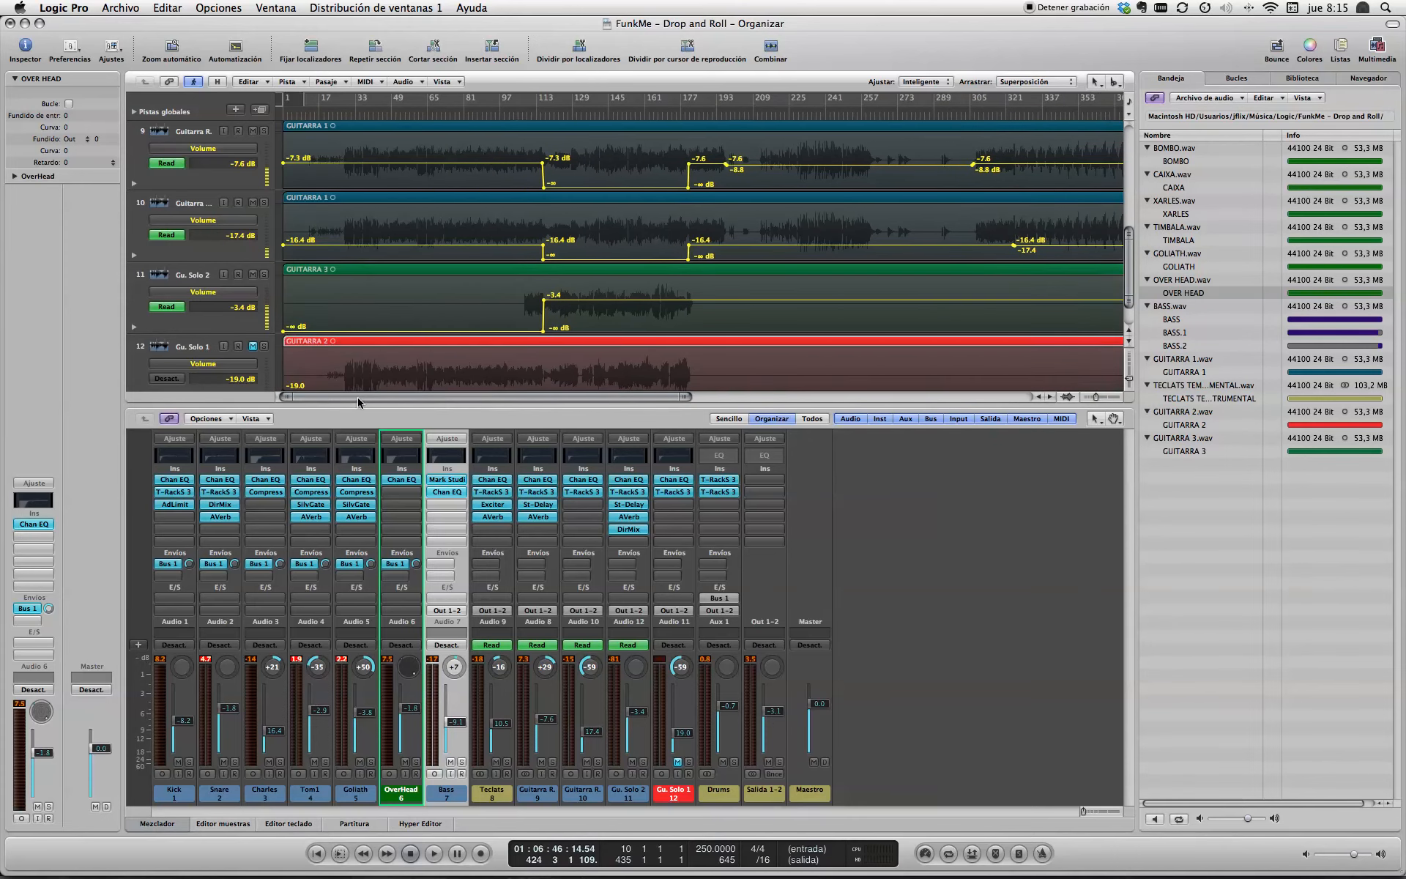
scroll(519, 307, up, 8)
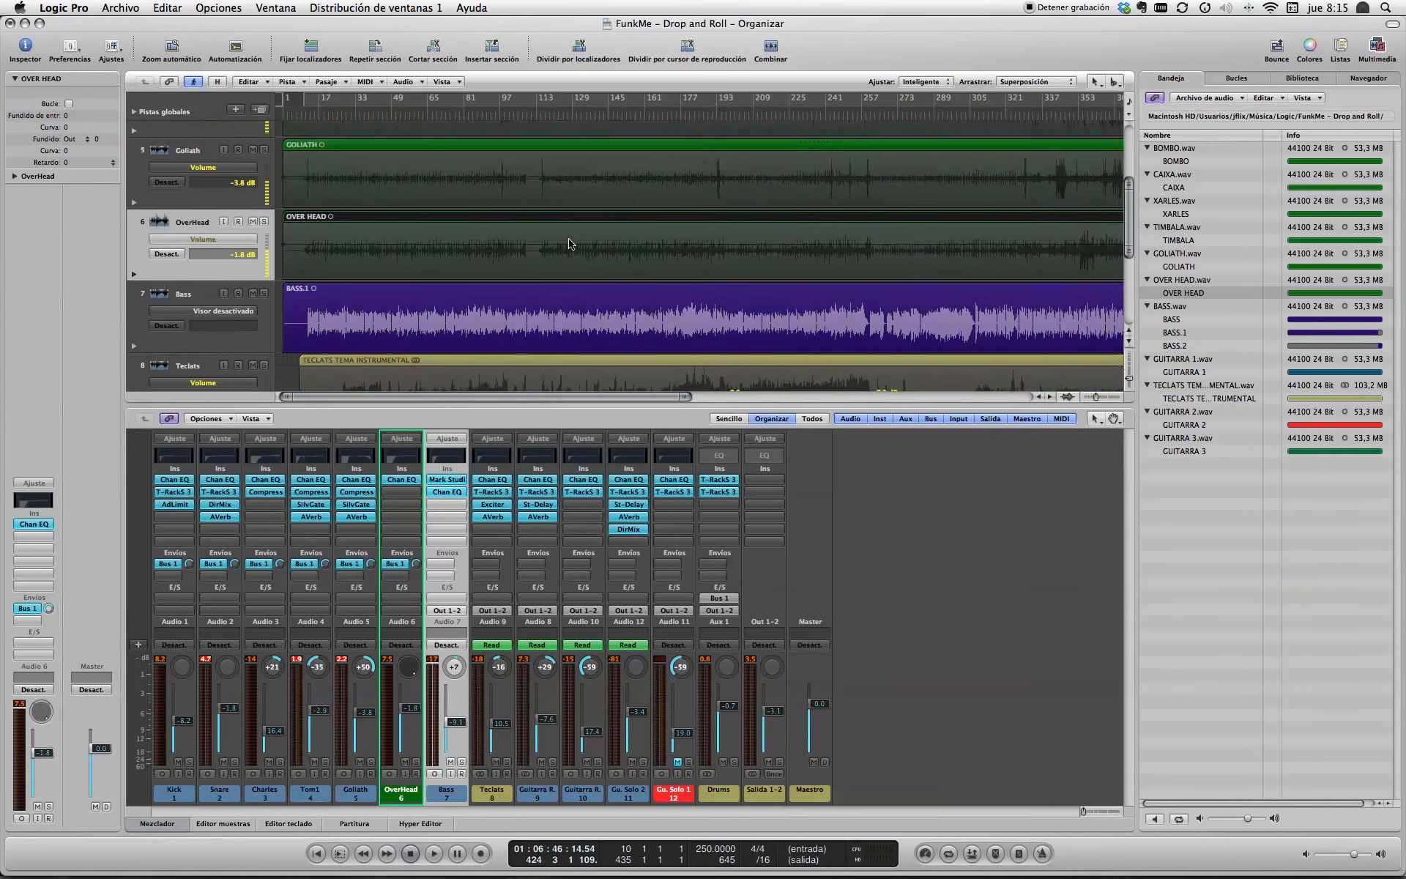
scroll(570, 243, down, 8)
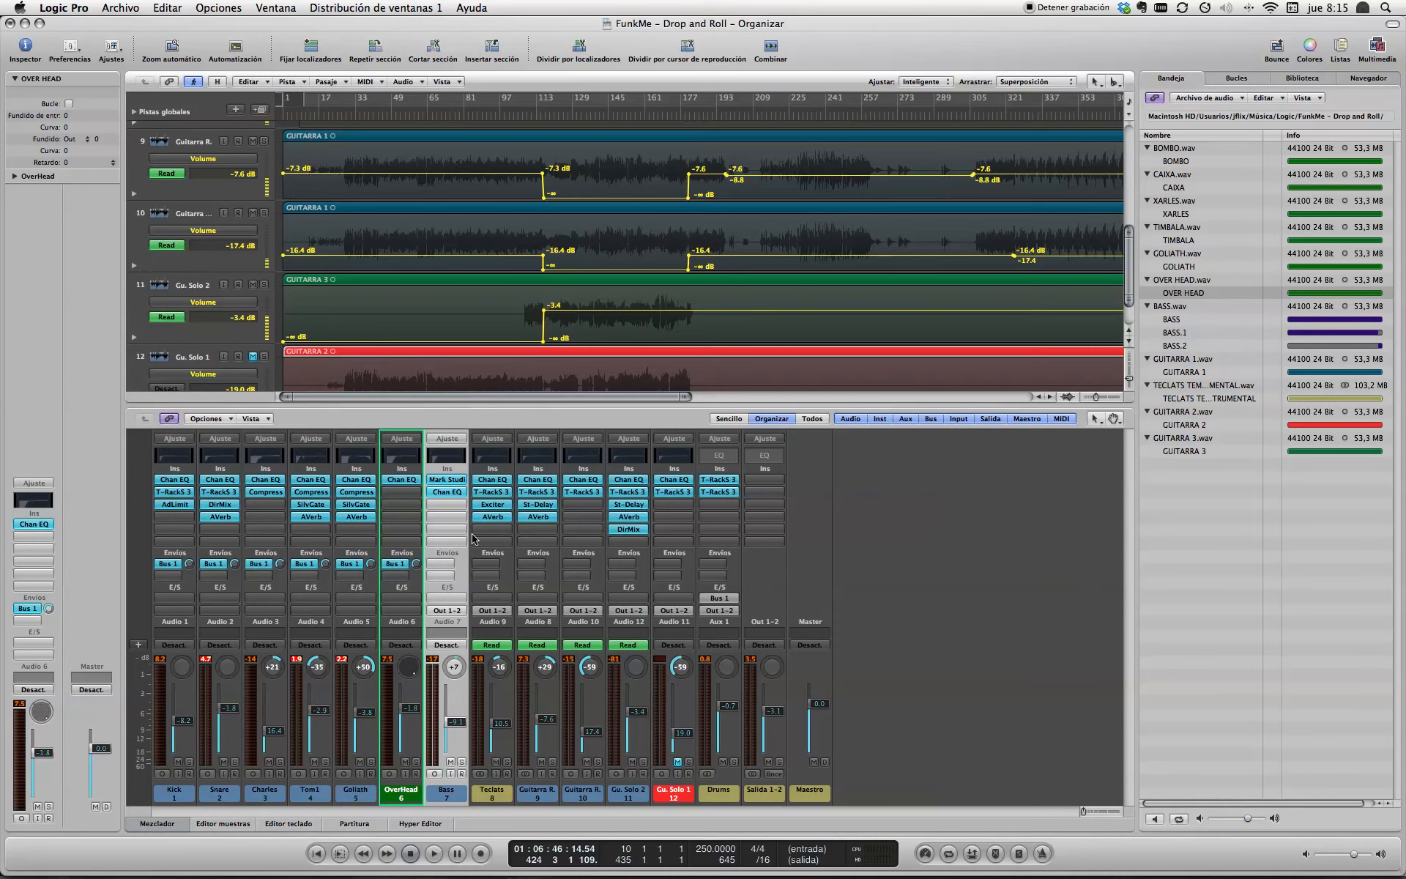
scroll(538, 365, up, 3)
scroll(714, 310, down, 1)
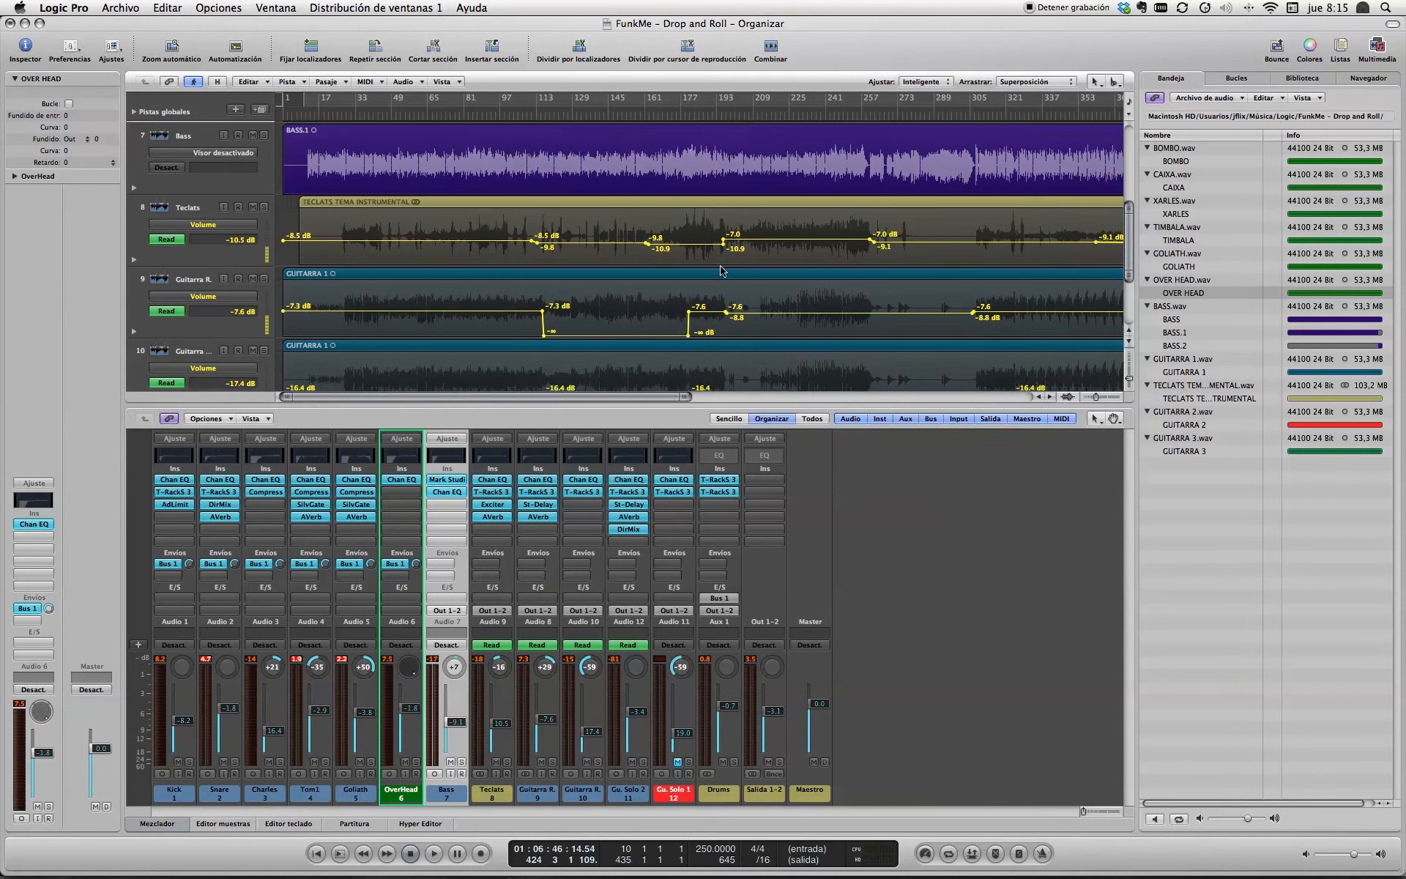
click(718, 116)
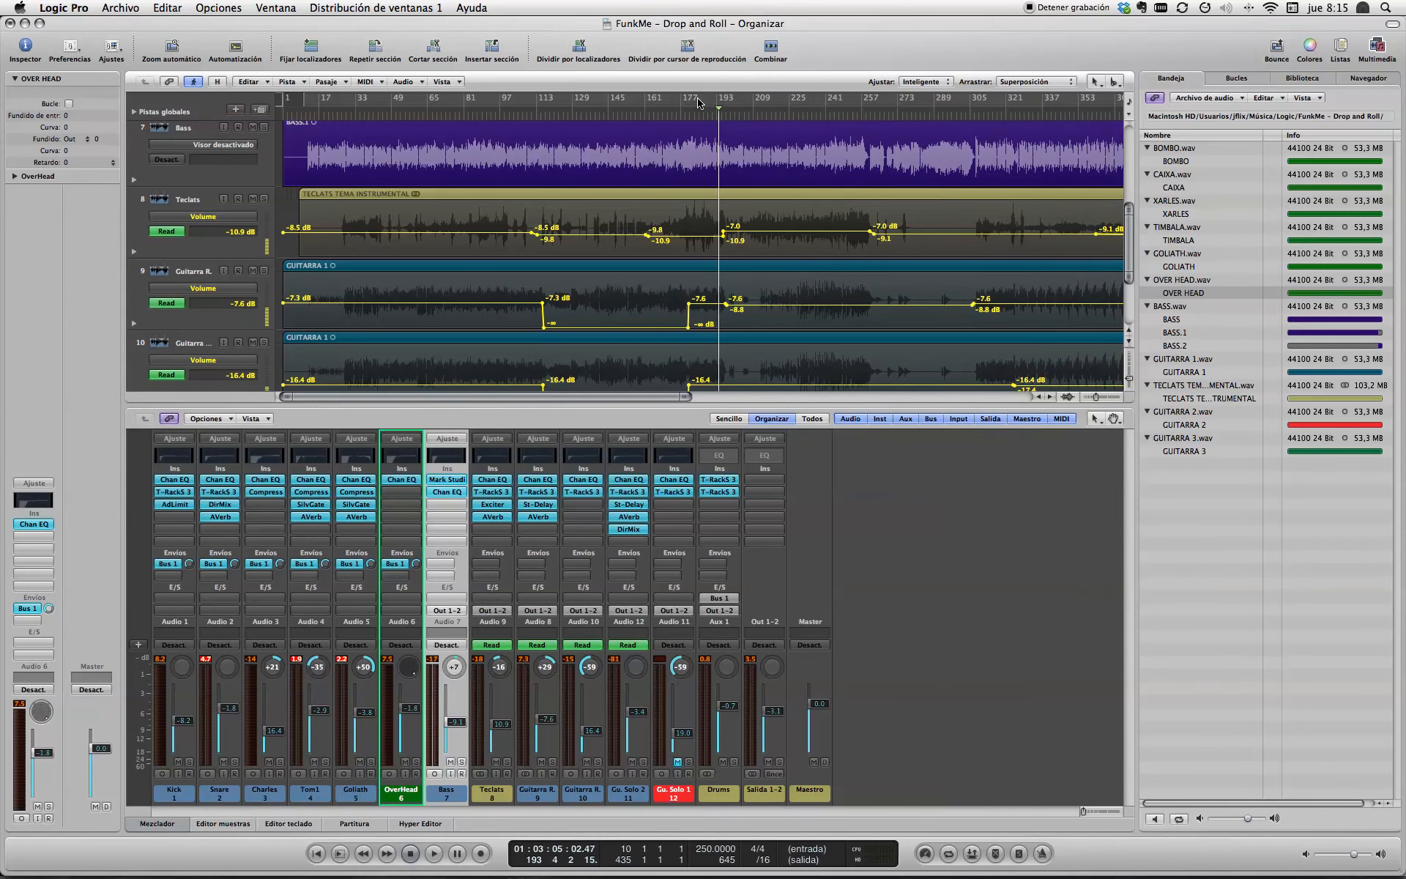
key(space)
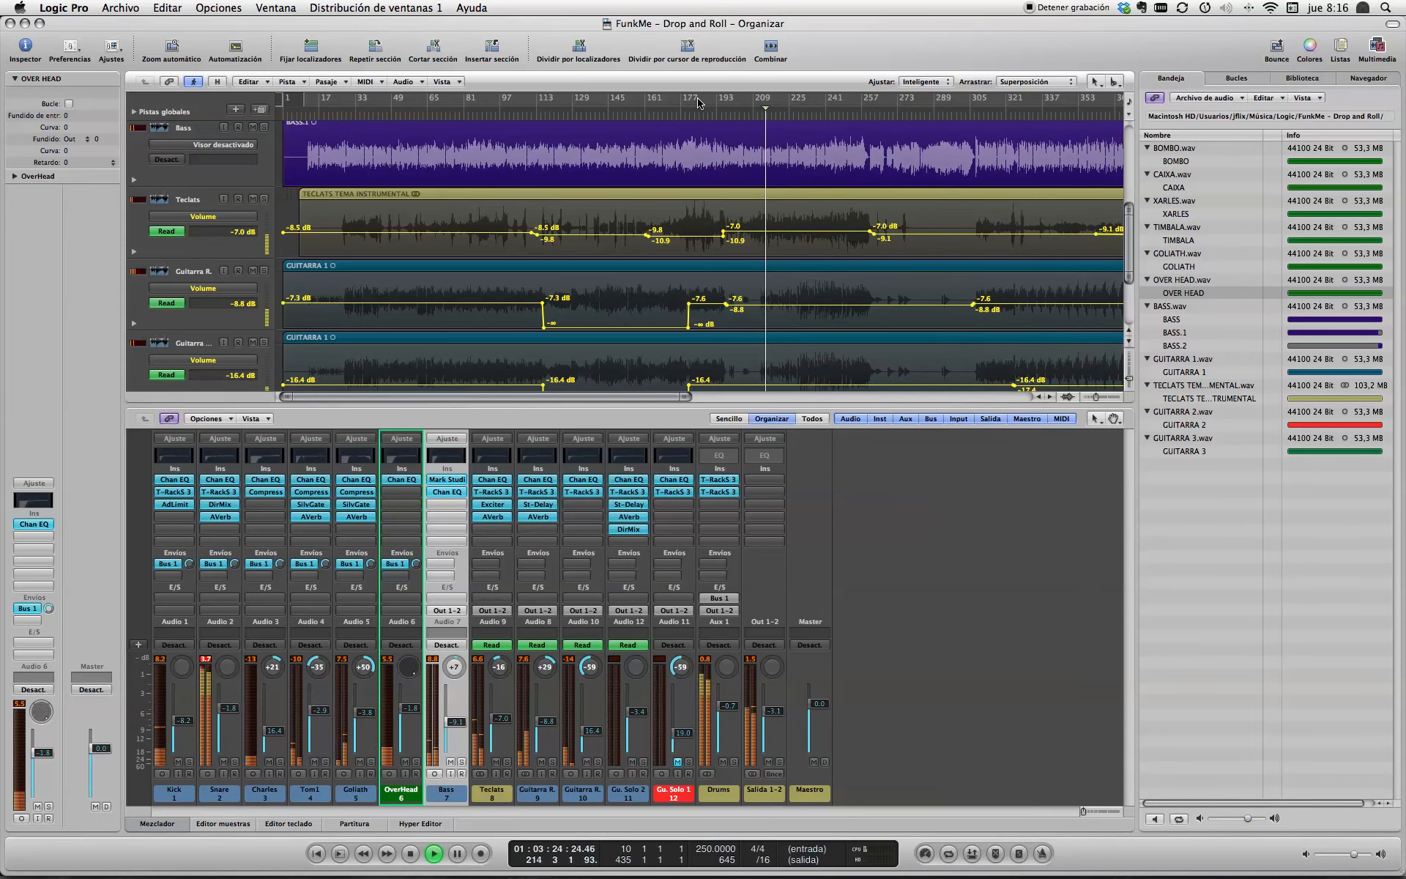
Step: Switch to Firefox to view the Funk me band photo, return to Logic Pro and stop playback
key(super+Tab)
key(super+Tab)
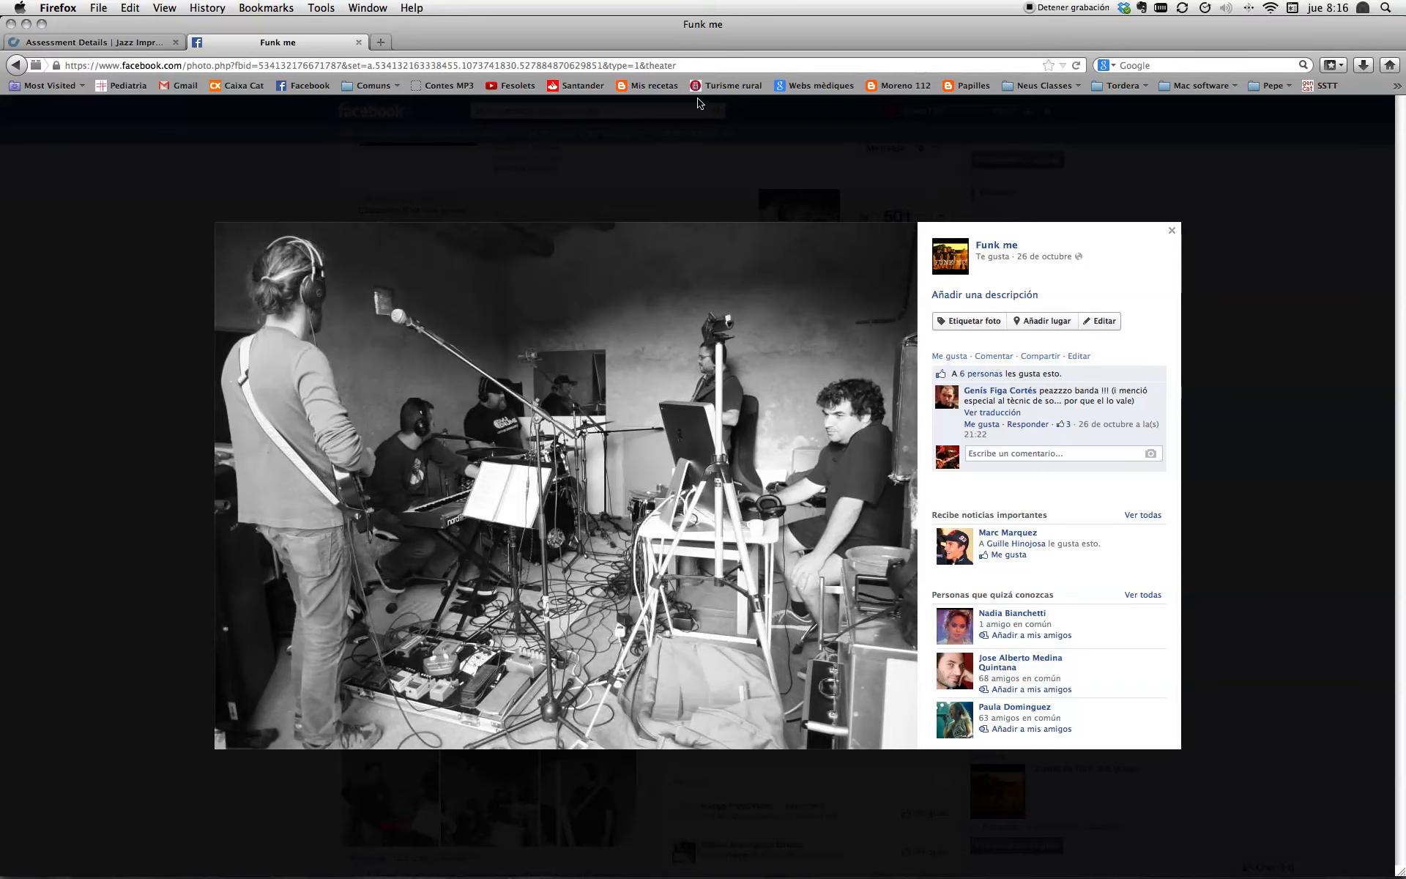
key(super+Tab)
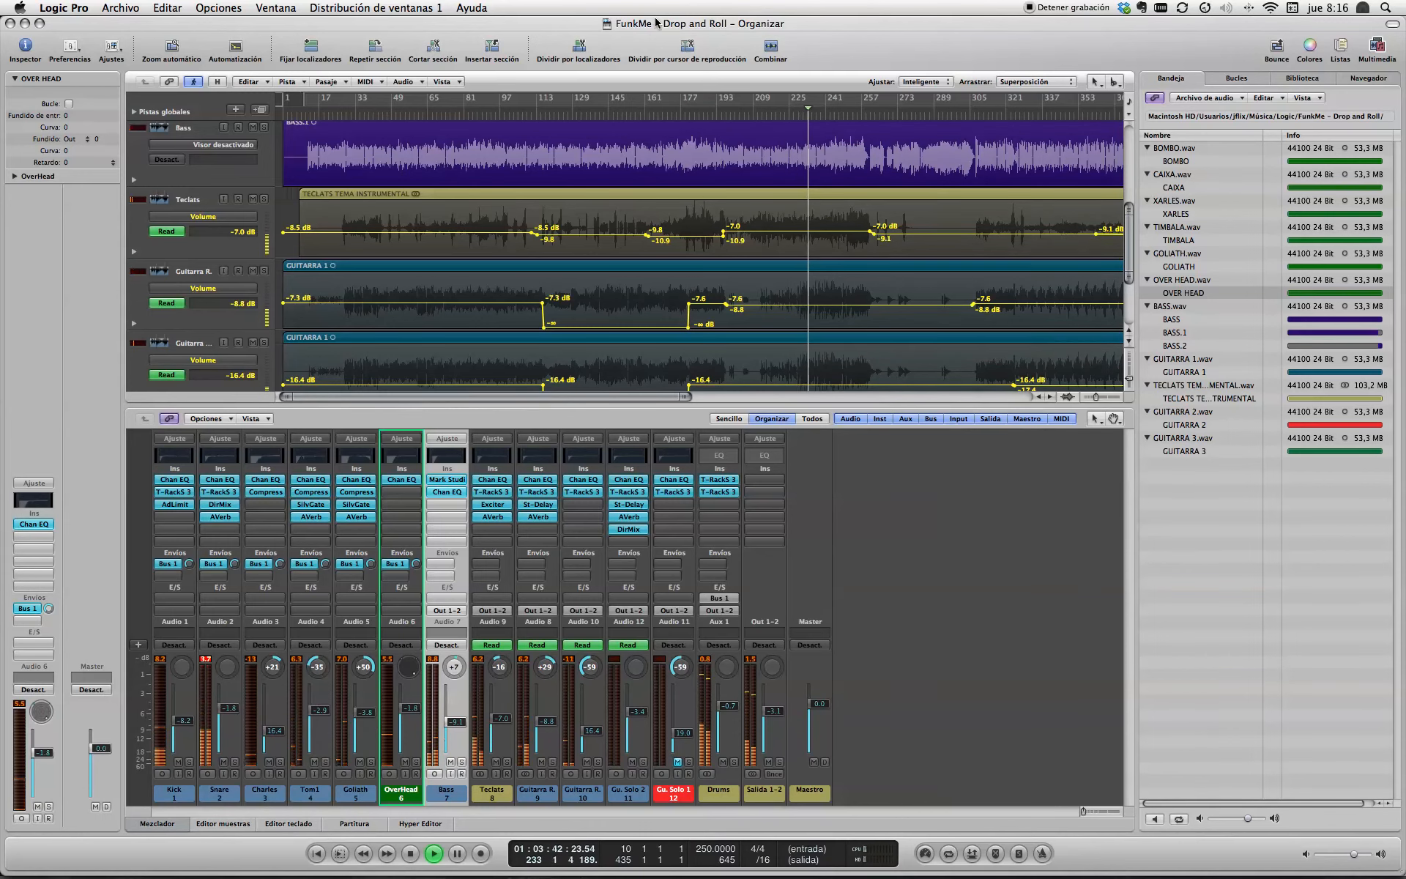
key(space)
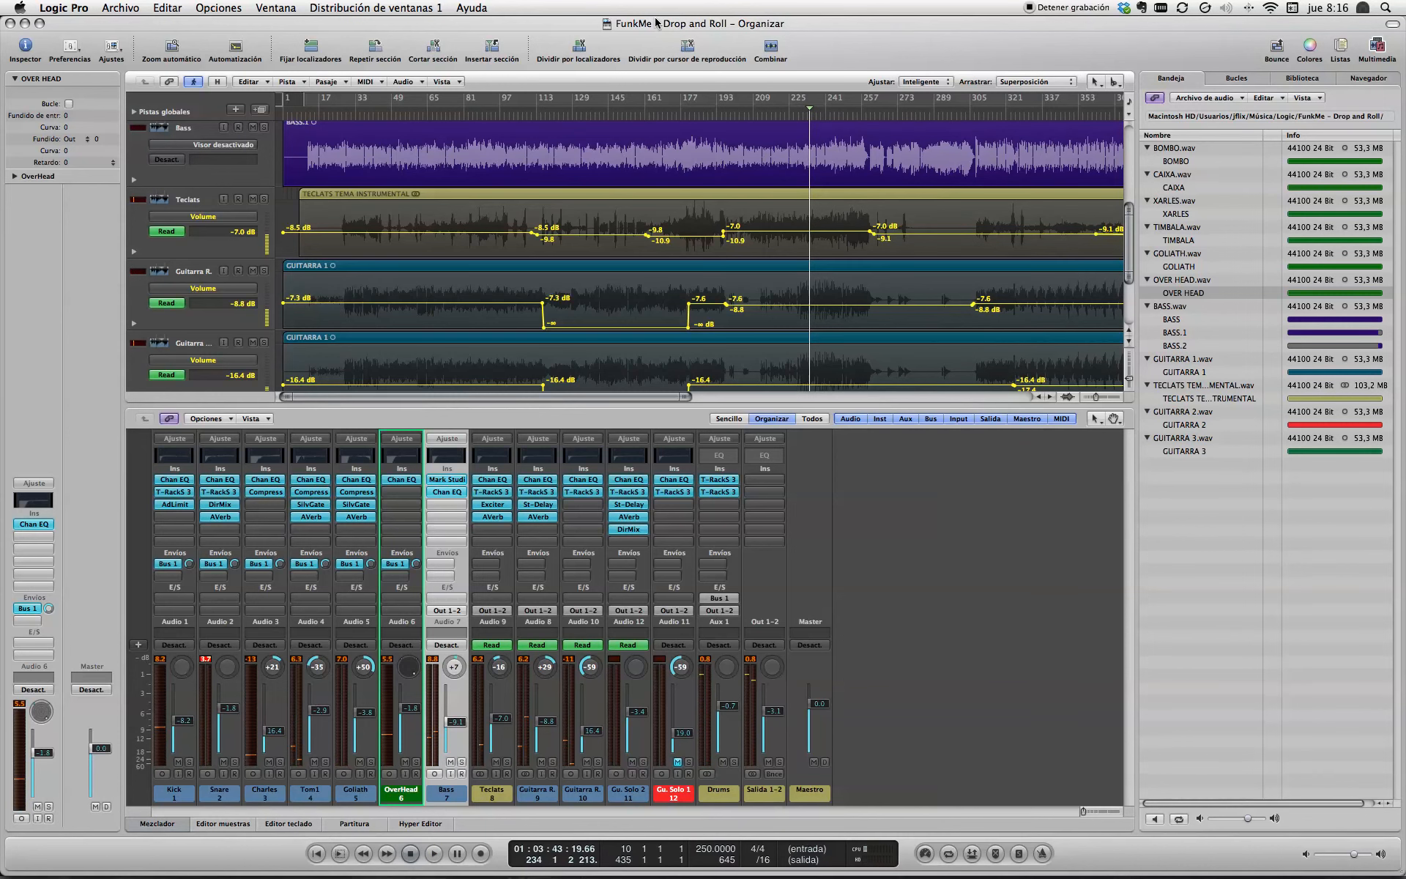
Step: Switch to Firefox, open the Funk me Facebook page from the photo, and switch back to Logic Pro
key(super+Tab)
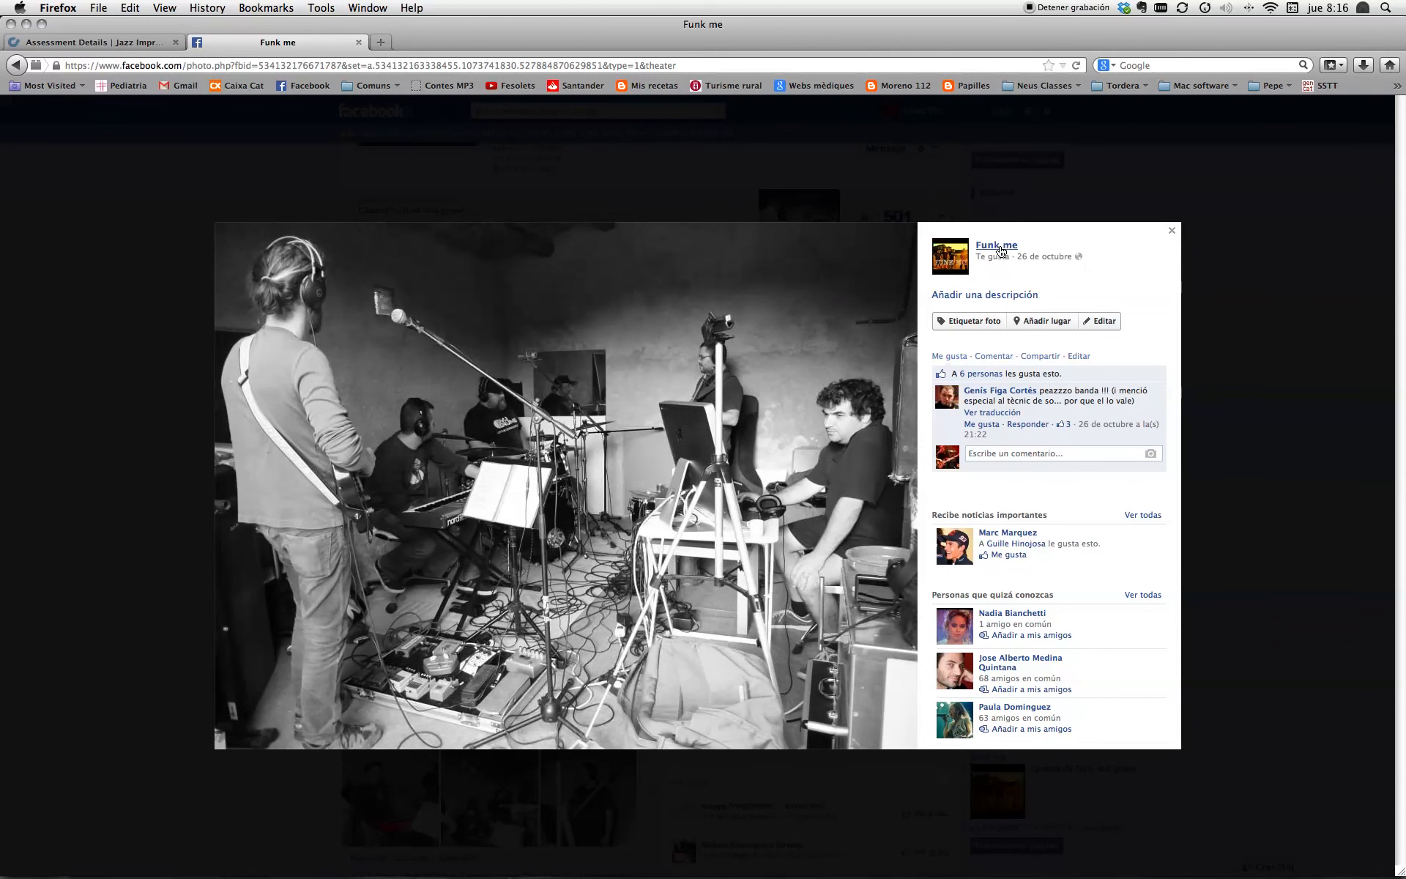
mouse_move(990, 253)
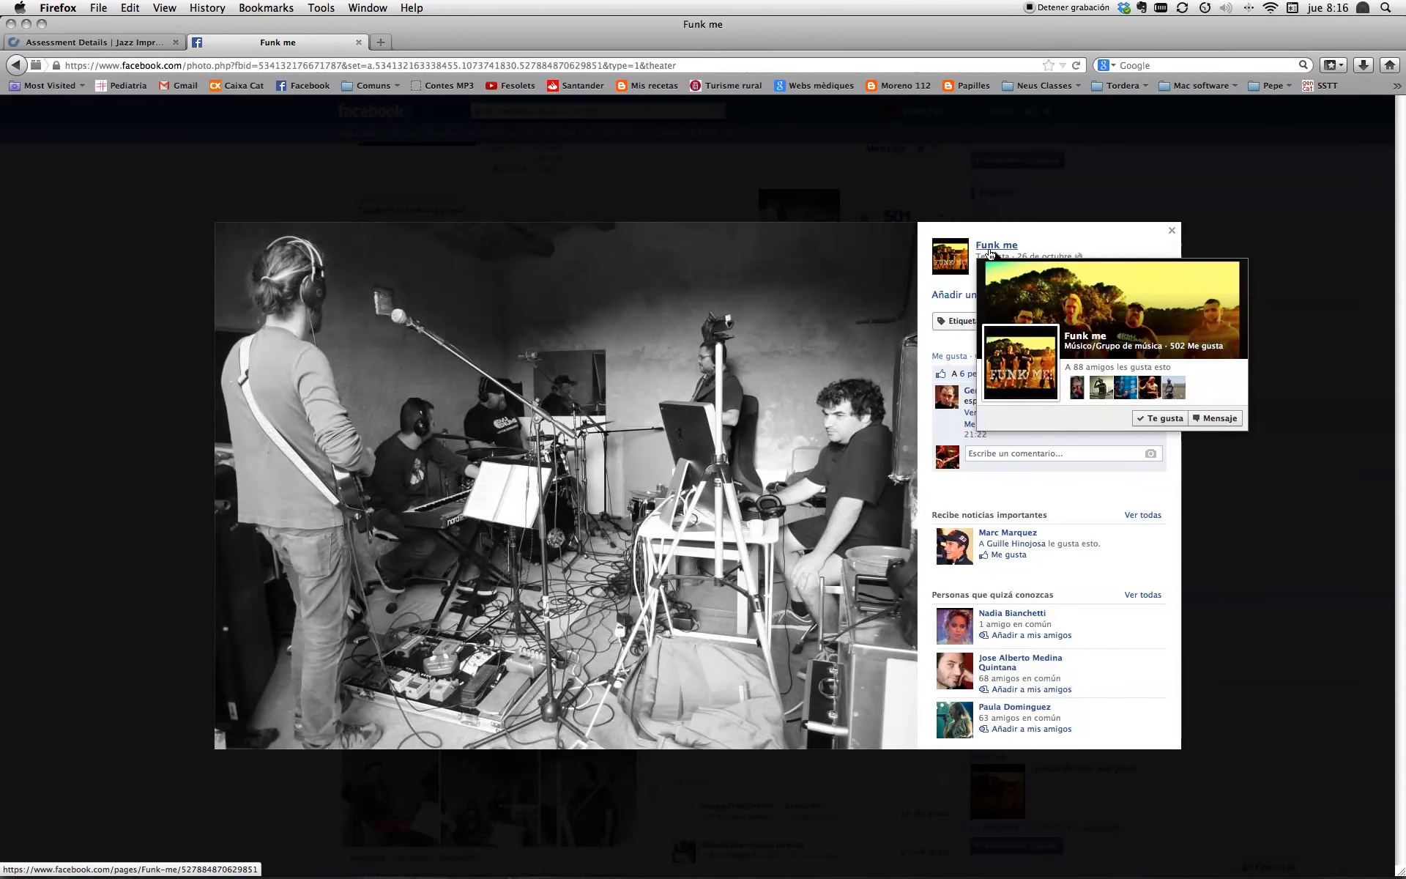
click(990, 254)
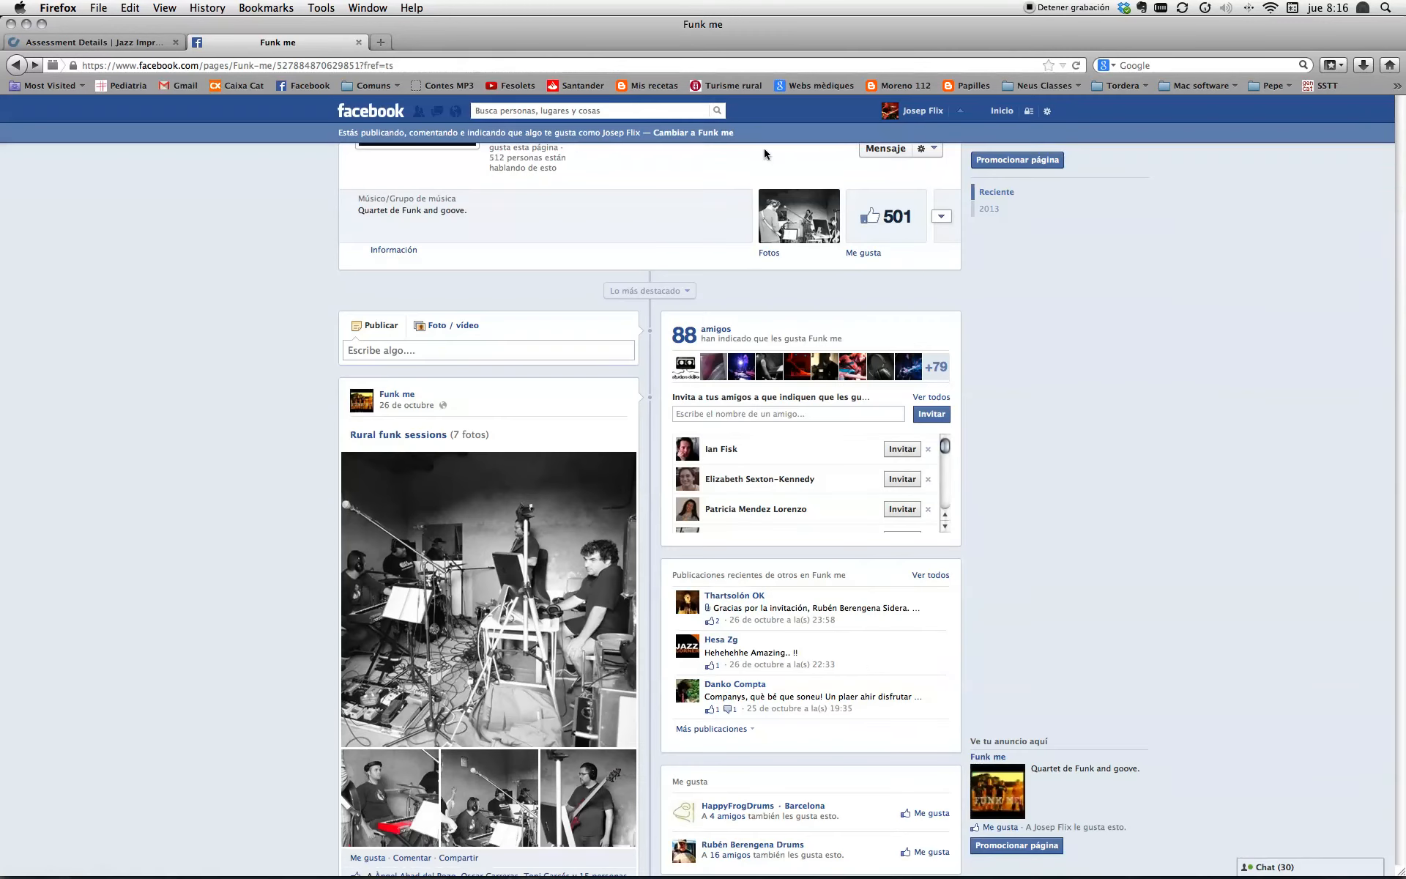
key(super+Tab)
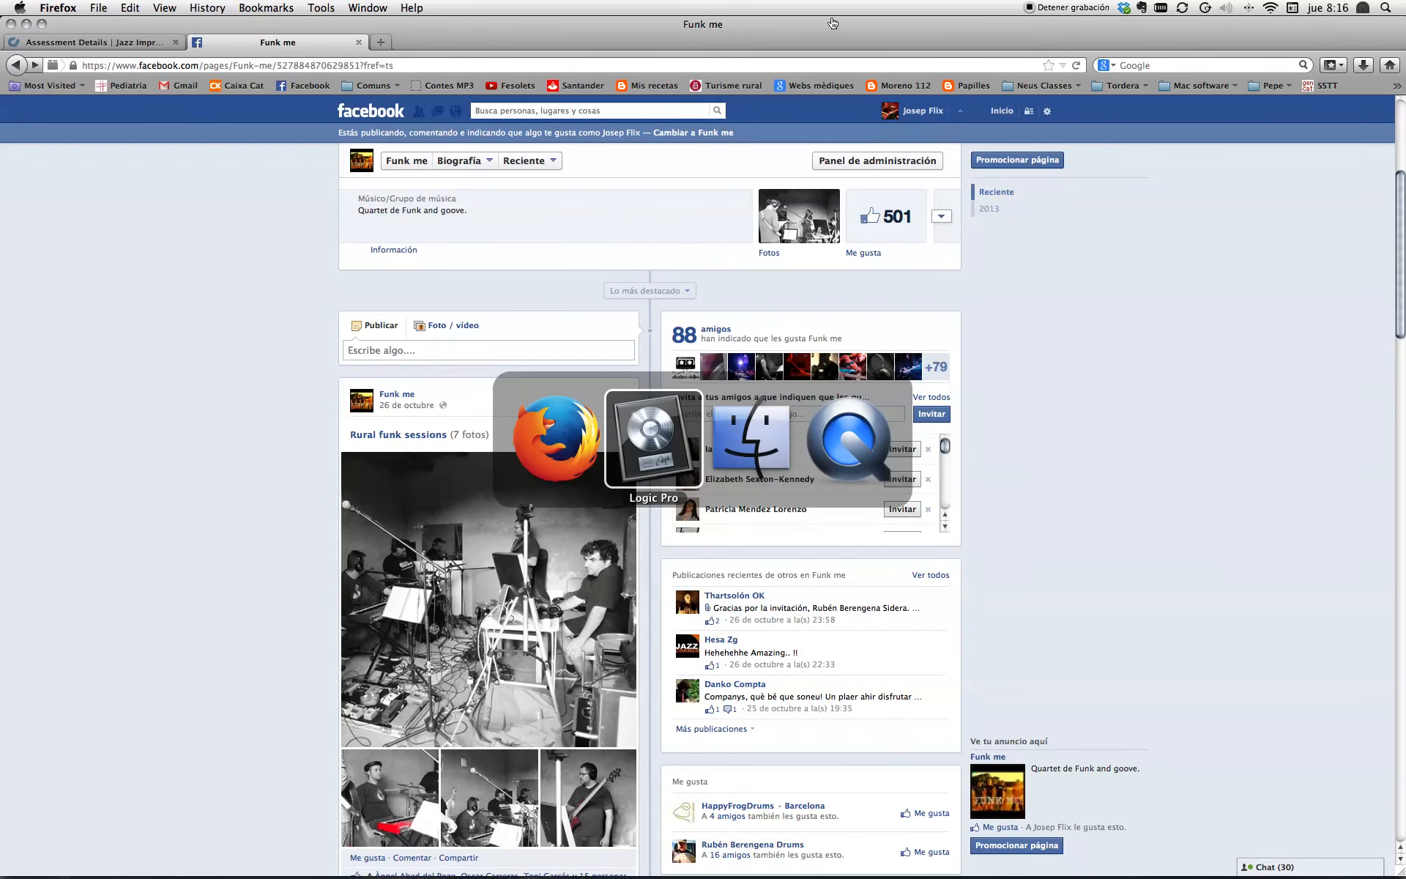